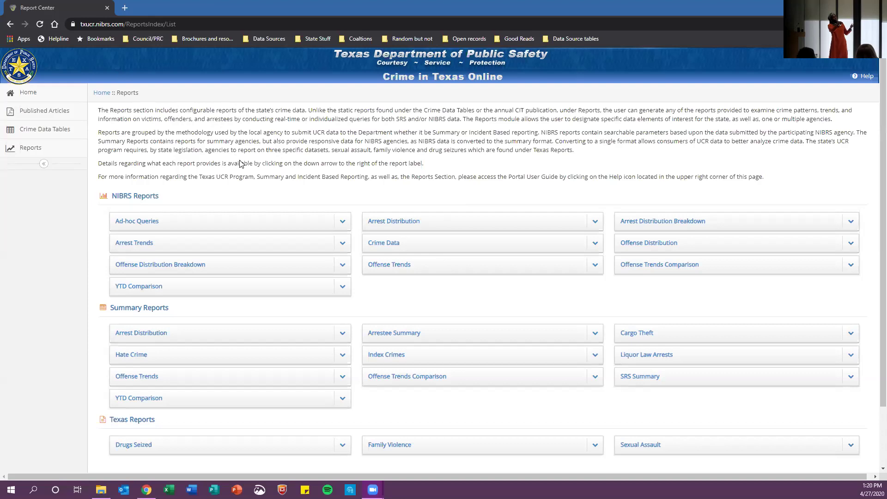
scroll(383, 255, up, 3)
click(125, 26)
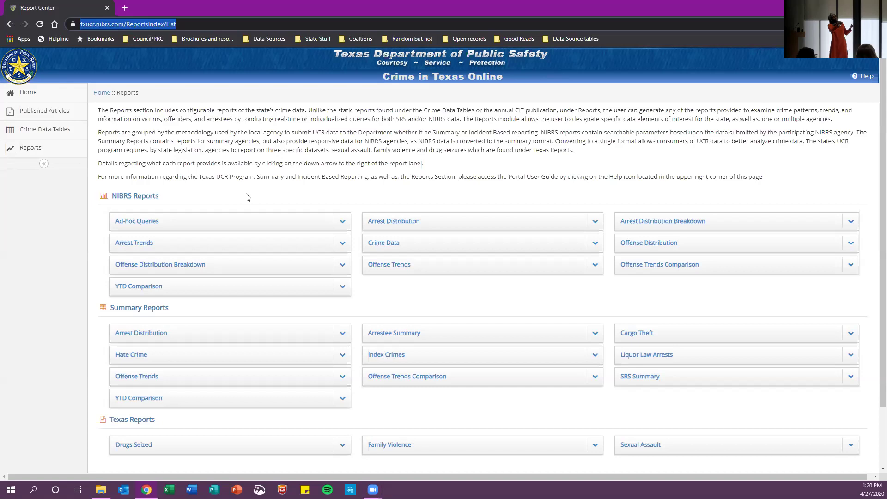
click(267, 178)
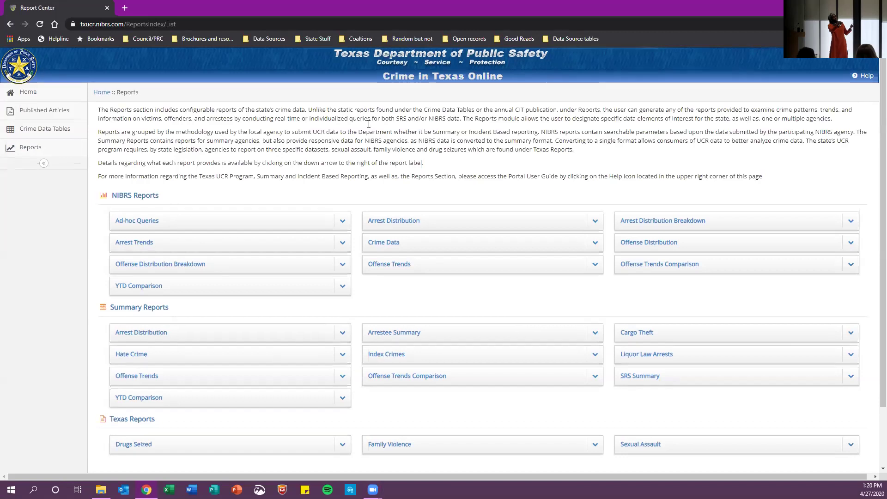
scroll(369, 123, down, 2)
scroll(150, 200, up, 2)
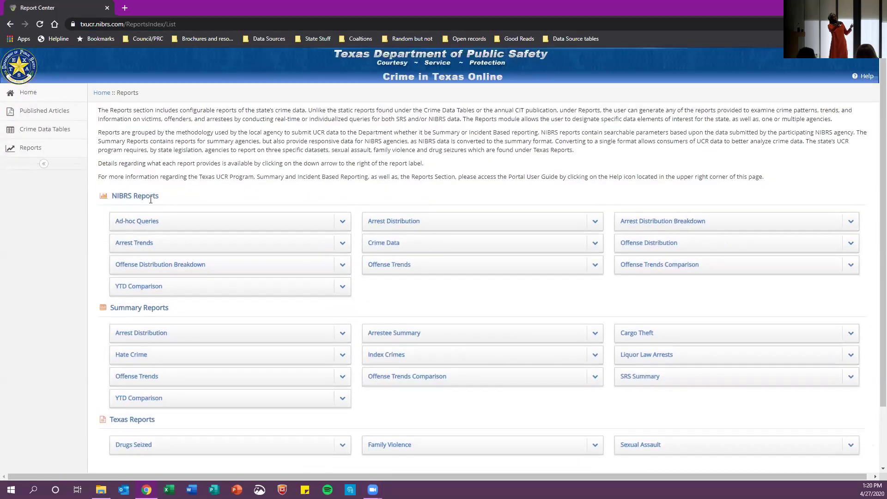
Step: Read the descriptions of the Arrest Distribution, Arrestee Summary and Offense Trends reports under Summary Reports
scroll(159, 273, down, 1)
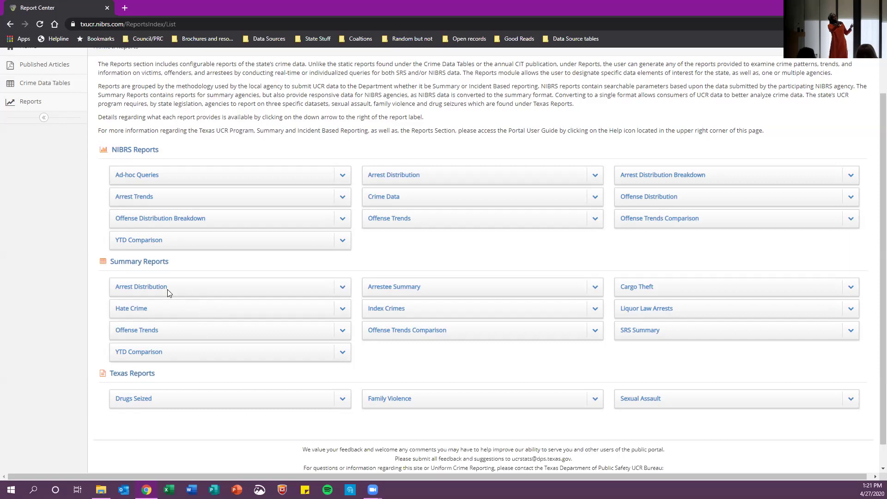
click(344, 287)
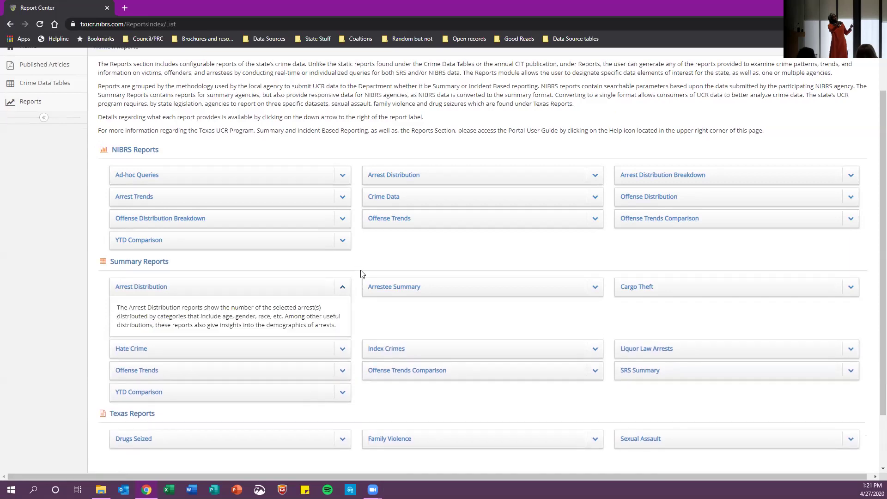
scroll(363, 275, down, 1)
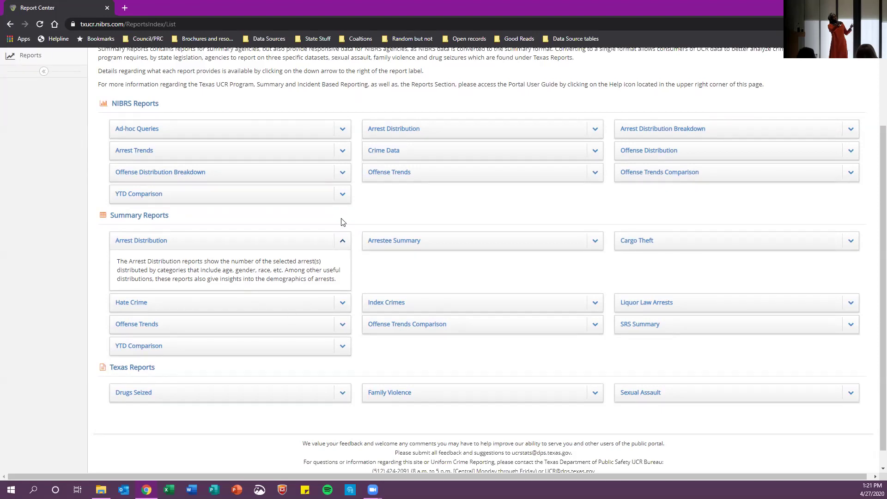
click(342, 241)
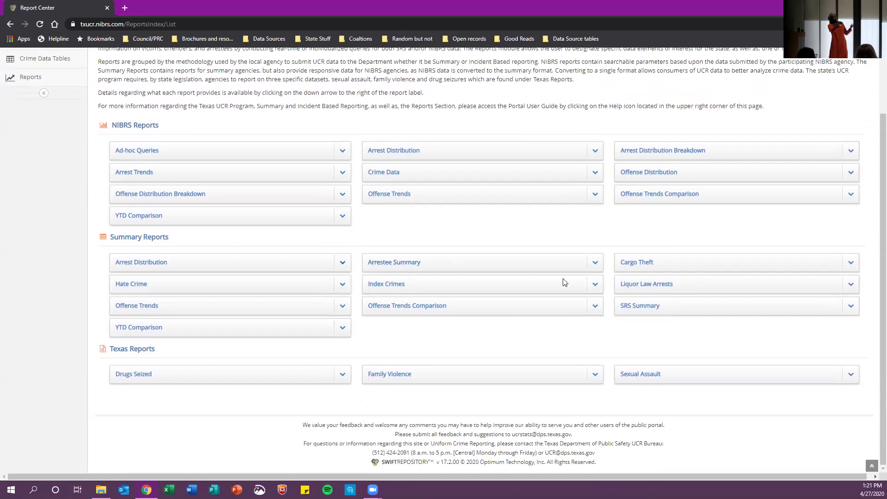
click(595, 263)
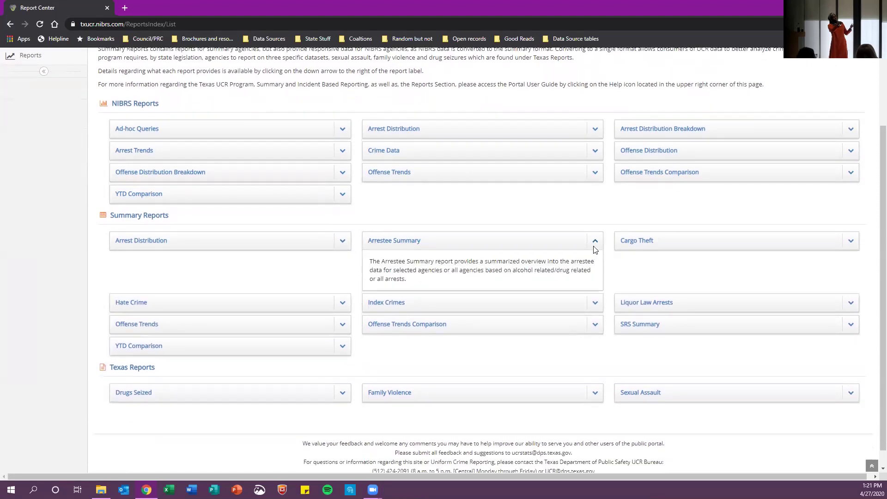
click(595, 244)
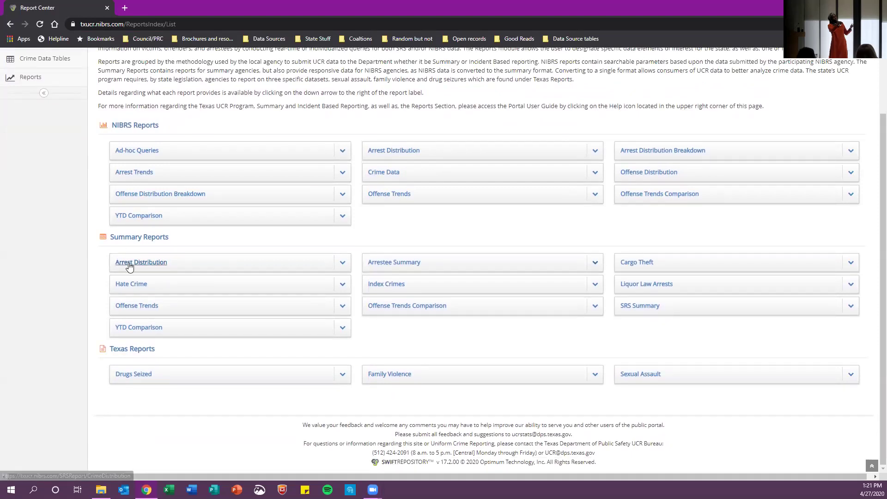
click(342, 308)
click(343, 289)
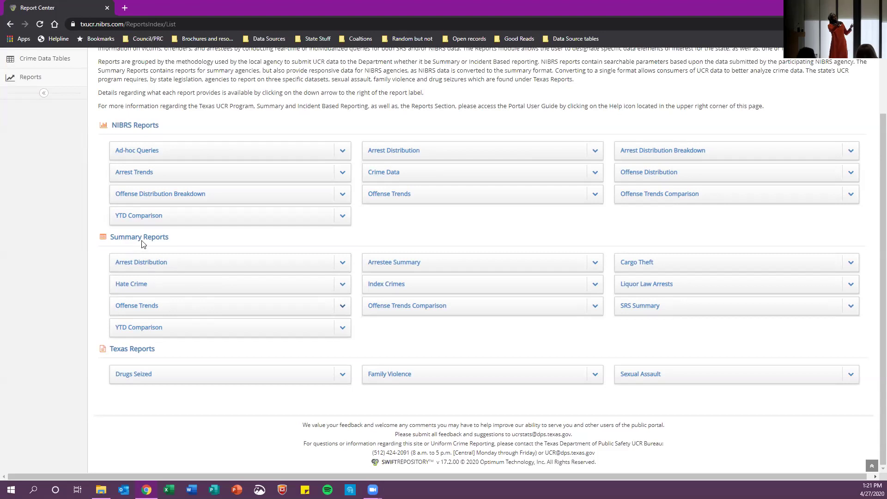
Step: Open the Arrest Distribution report under Summary Reports and review its start month, offense and distribution choices
click(157, 268)
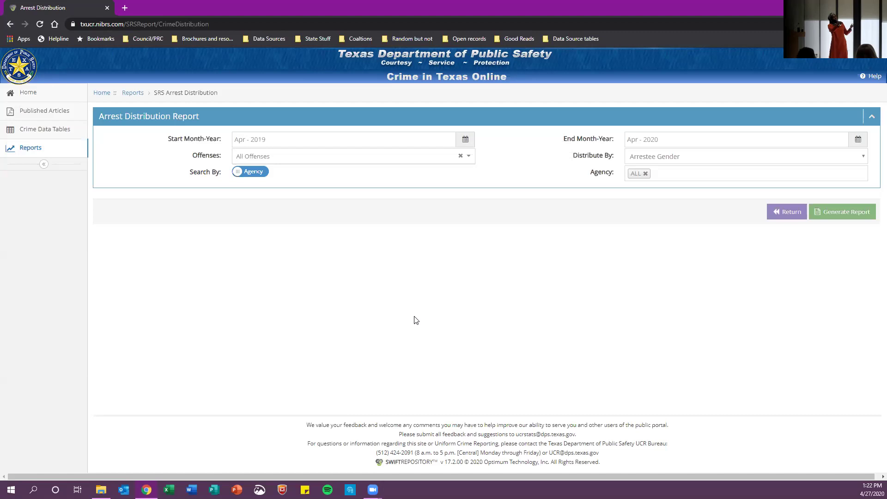
click(466, 144)
click(455, 183)
click(468, 157)
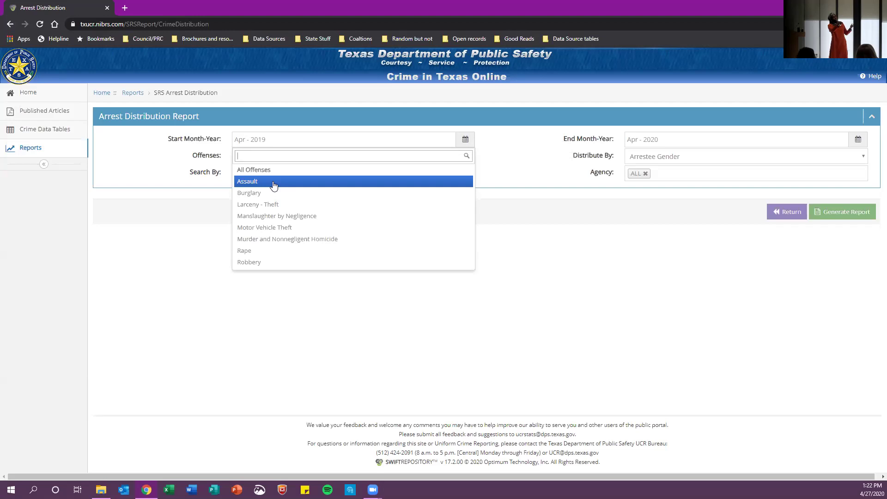
click(599, 286)
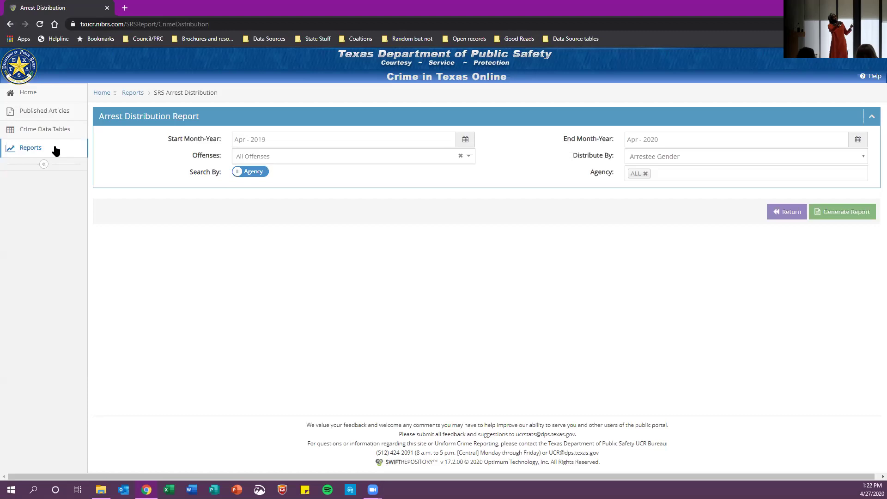
click(862, 157)
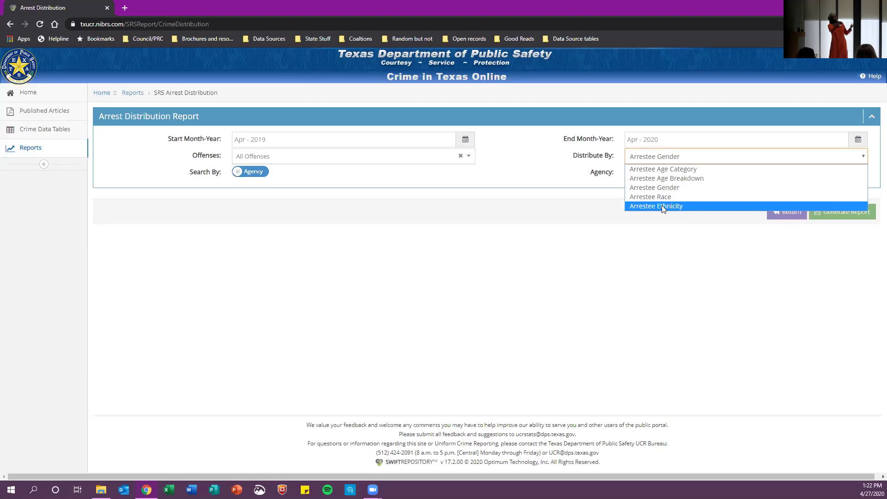
click(457, 184)
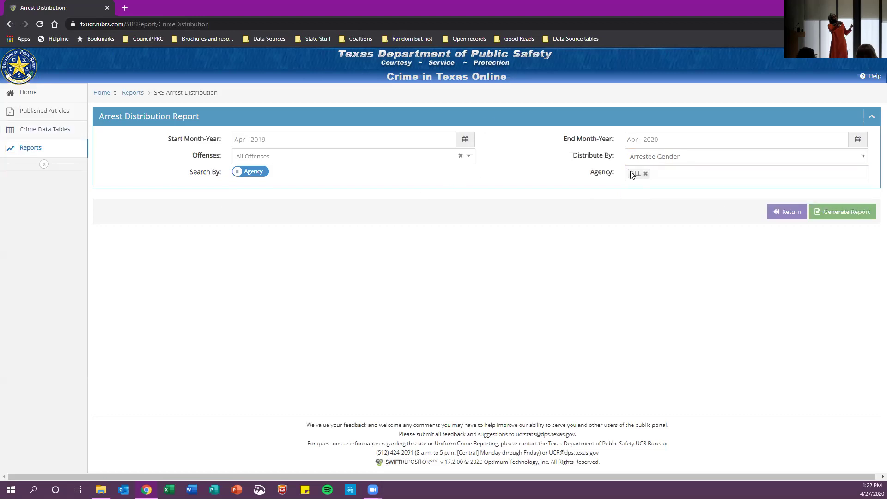
Step: Try Abernathy PD as the report's agency, and restore the agency filter to ALL
click(720, 177)
click(721, 185)
click(720, 177)
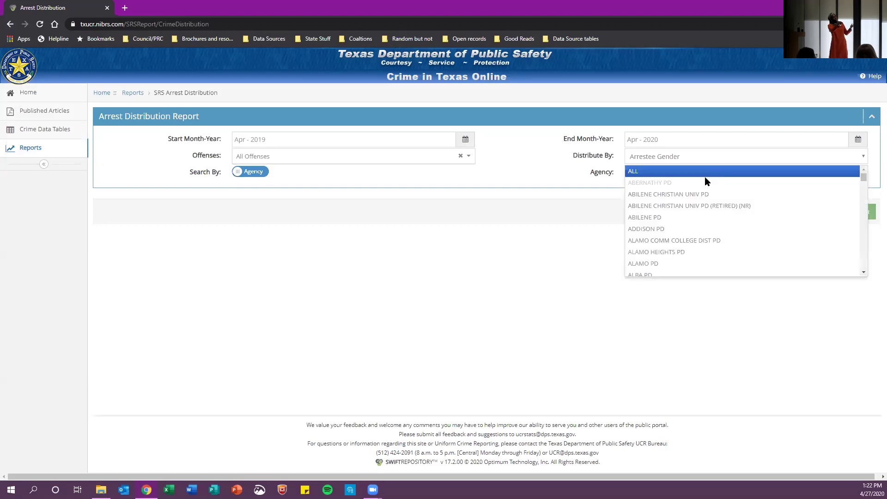
click(659, 180)
click(659, 180)
click(634, 171)
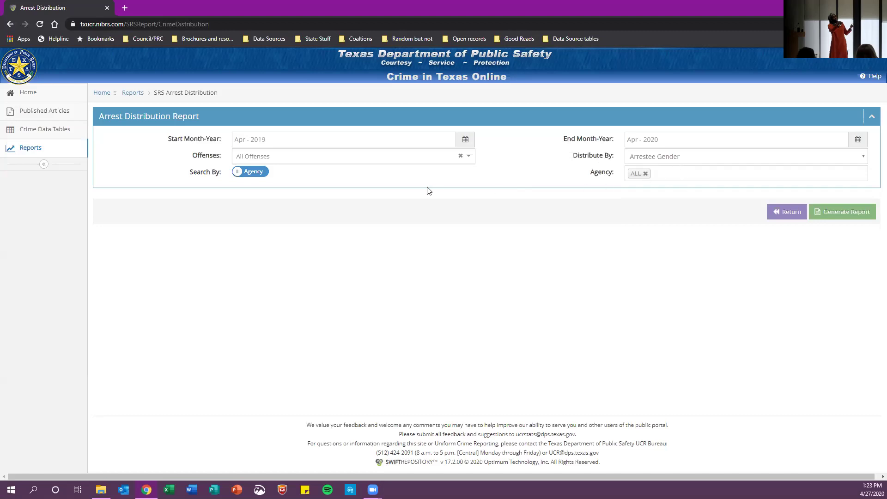
Step: Set the report to search by County and look through the available counties
click(252, 175)
click(692, 174)
click(694, 175)
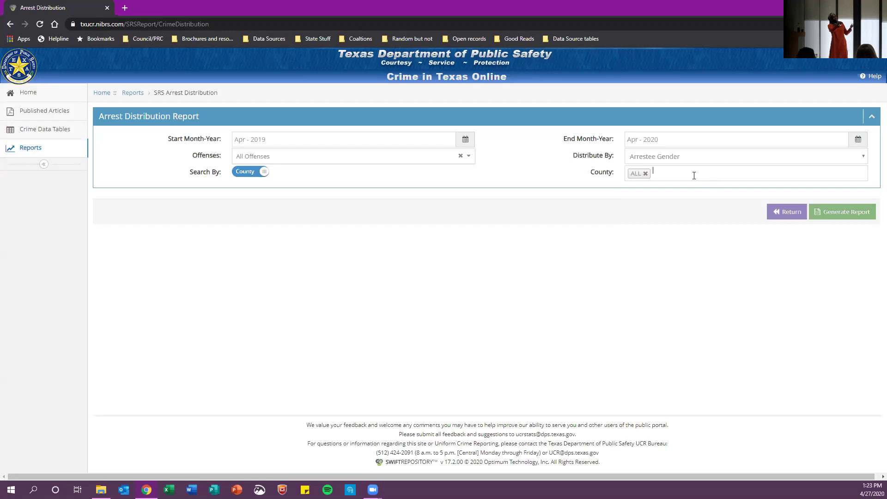
click(660, 176)
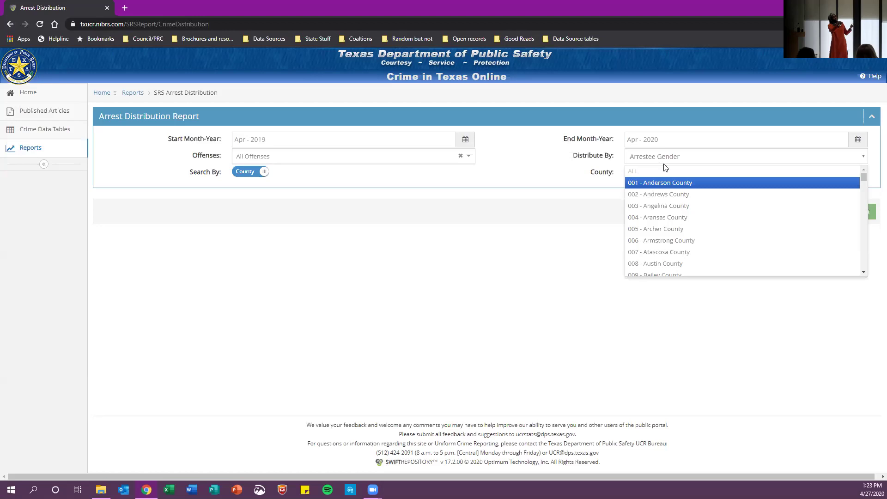
click(538, 180)
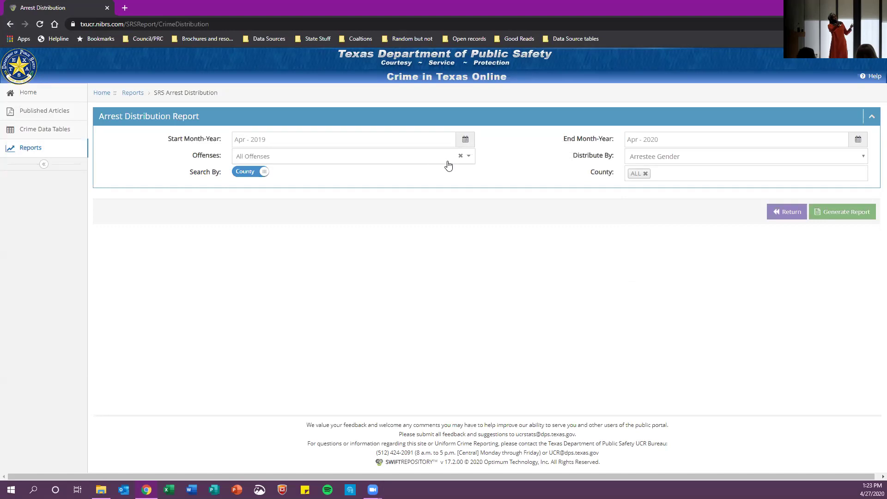
Step: Set both the start and end month of the report to January 2019
click(465, 140)
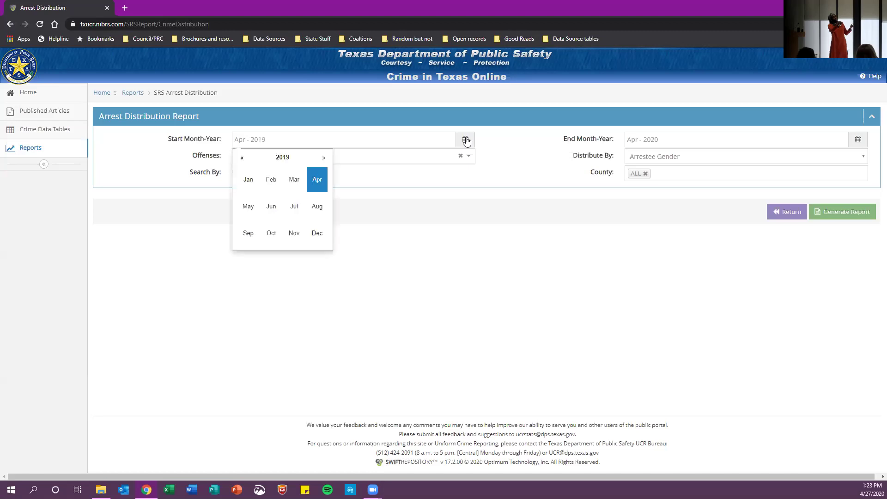
click(251, 191)
click(857, 139)
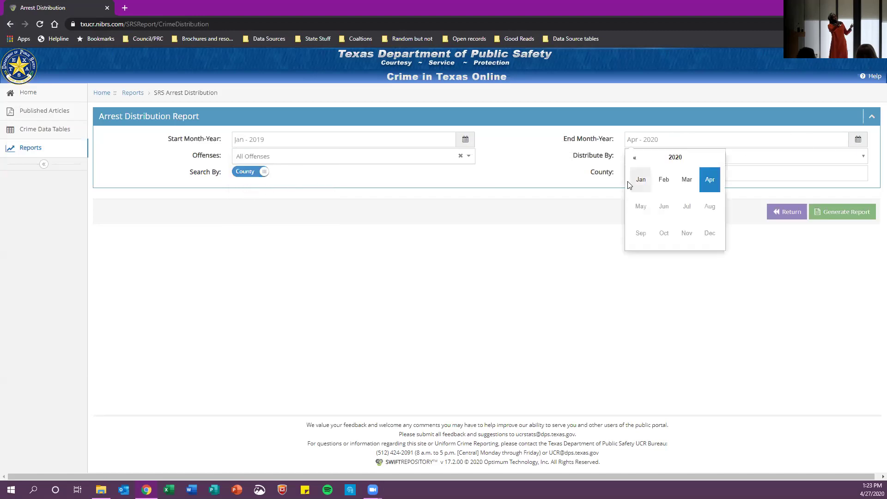
click(634, 158)
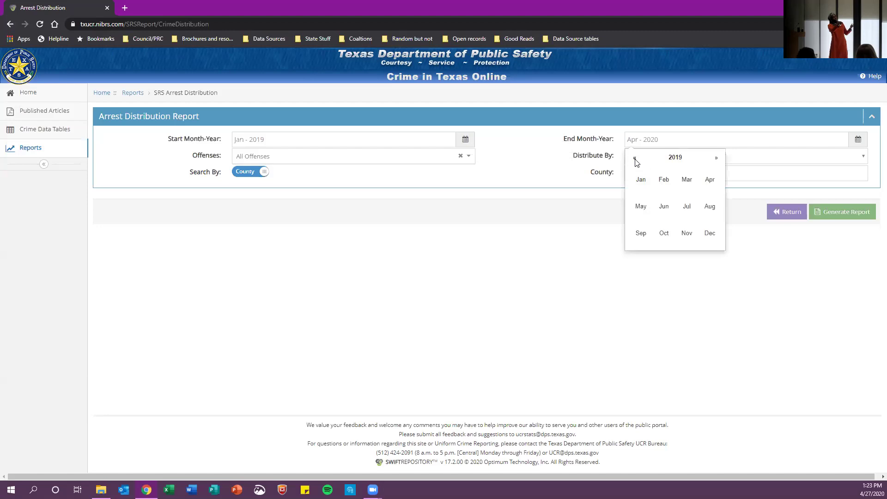
click(641, 180)
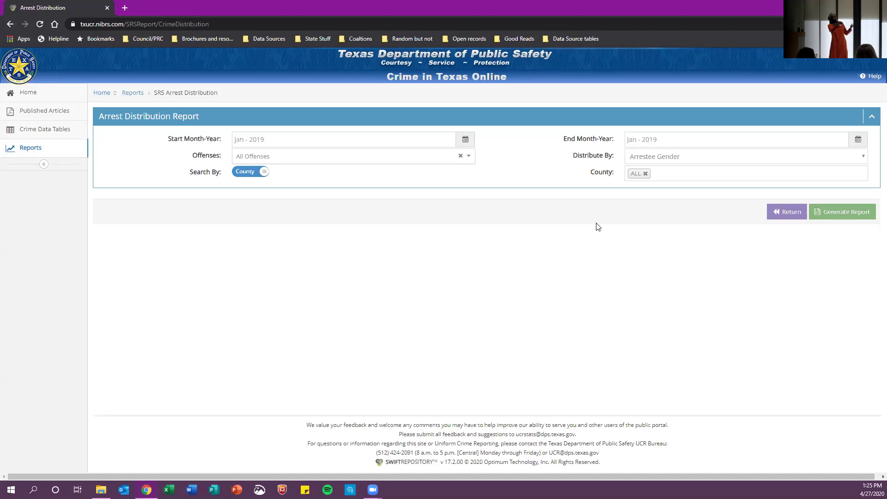
Step: Set the report to search by Agency and limit the offenses to Burglary
click(255, 173)
click(468, 156)
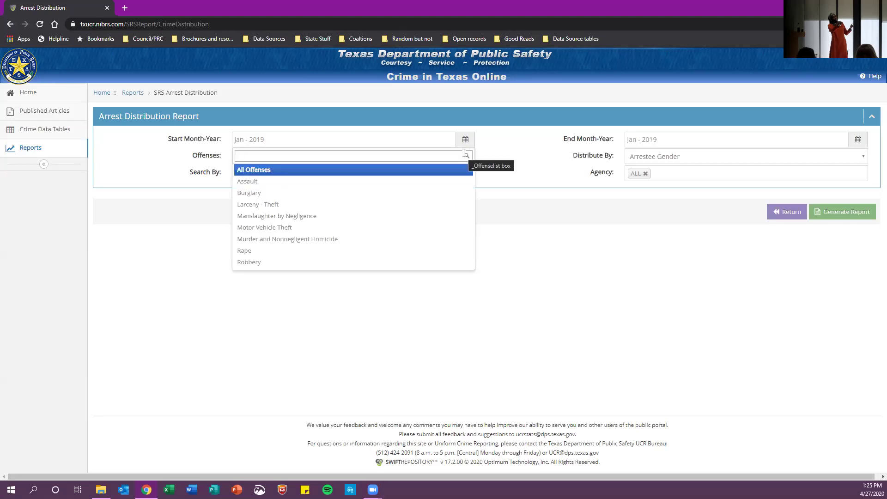
click(395, 193)
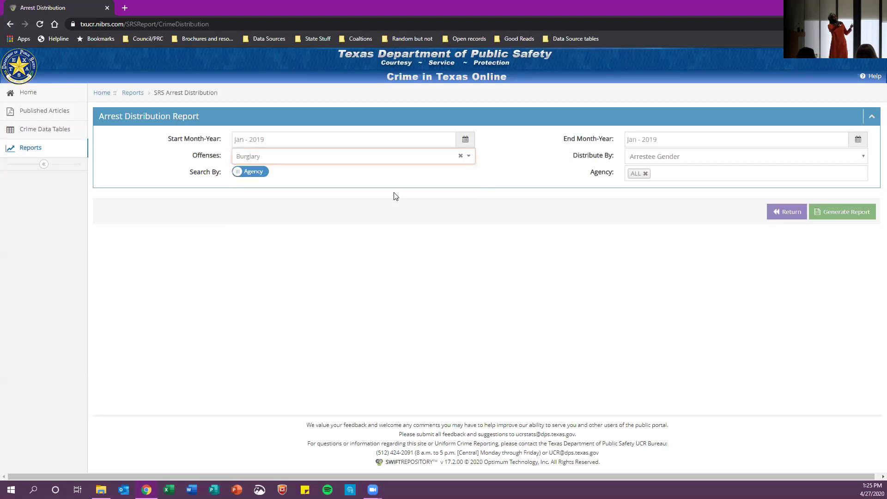
Step: Set the report's agency to DALLAS PD
click(680, 176)
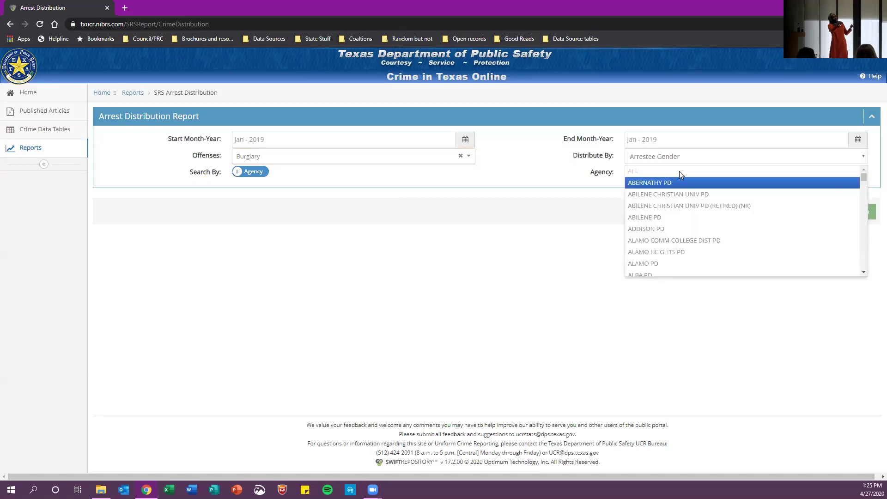
scroll(678, 198, down, 4)
scroll(677, 223, down, 10)
scroll(670, 224, down, 10)
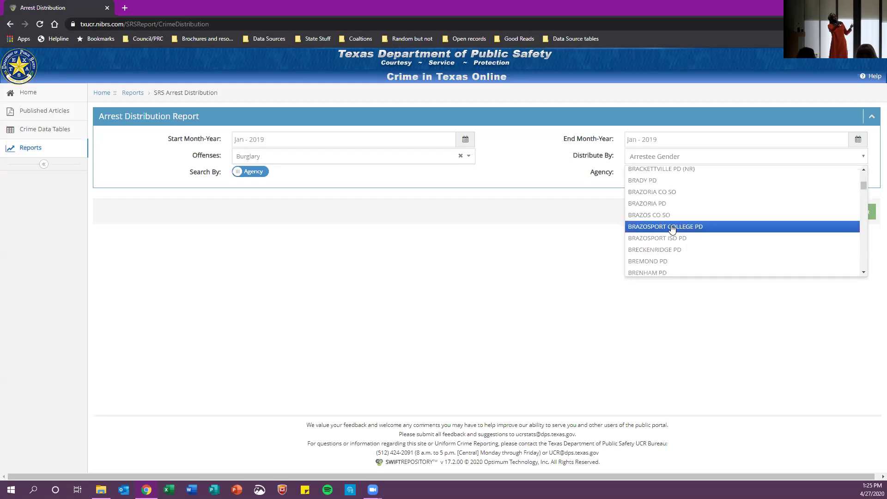
scroll(672, 230, down, 10)
scroll(671, 236, down, 10)
scroll(669, 233, down, 10)
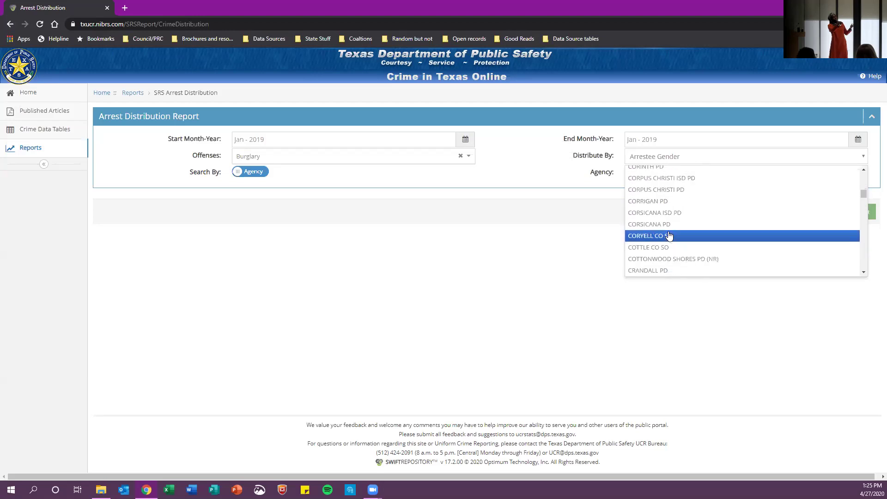
scroll(668, 235, down, 5)
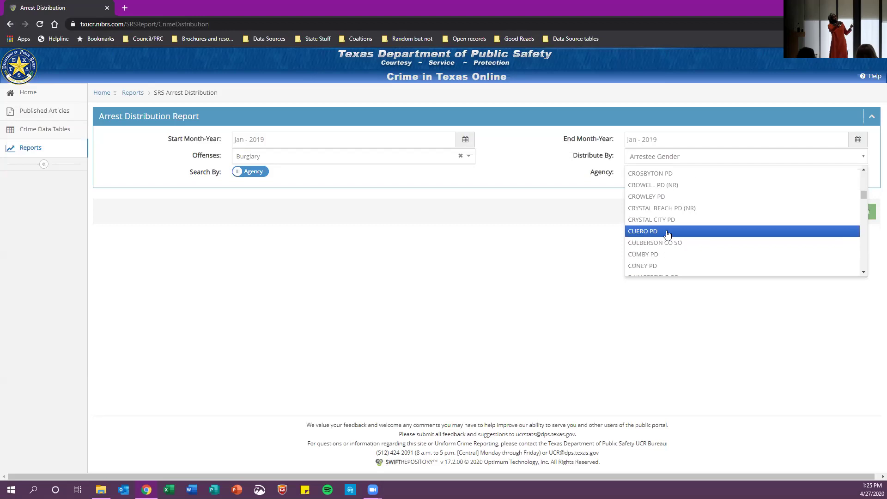
scroll(669, 231, down, 5)
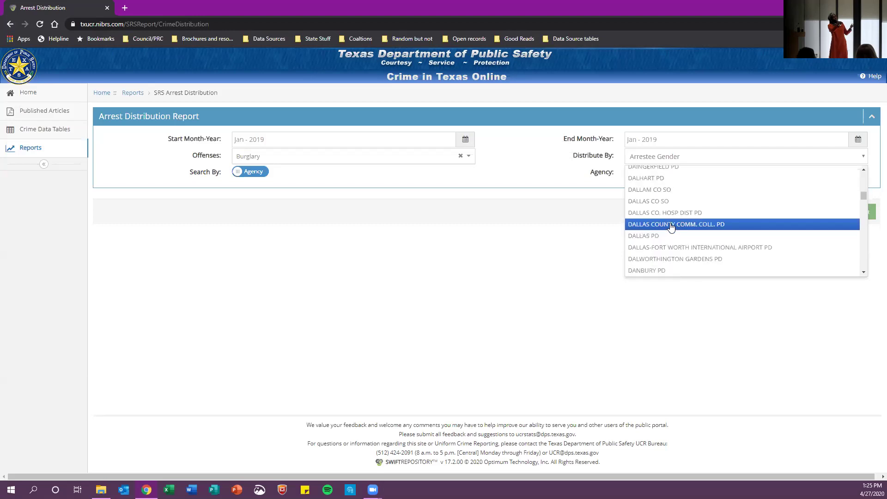
scroll(674, 231, up, 5)
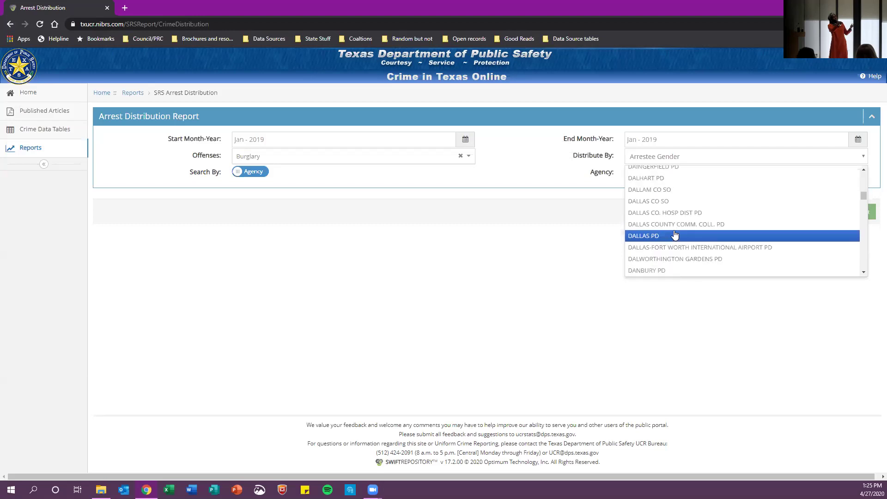
scroll(674, 234, up, 1)
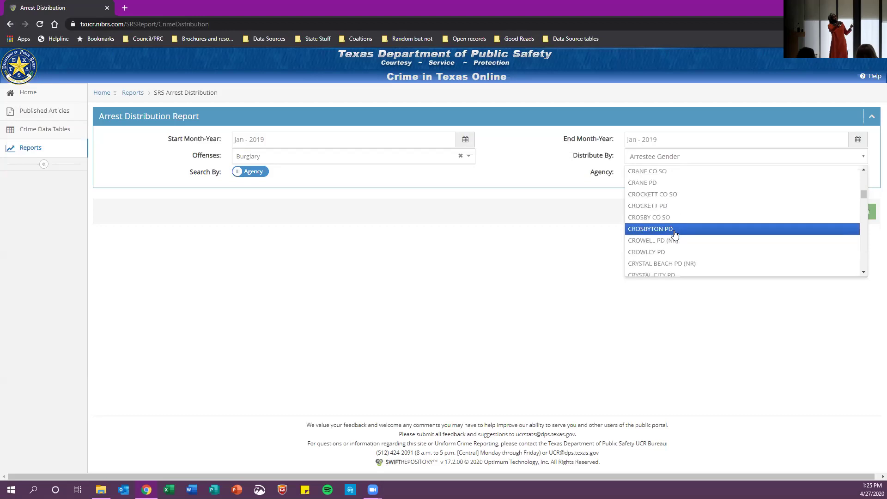
scroll(681, 236, down, 5)
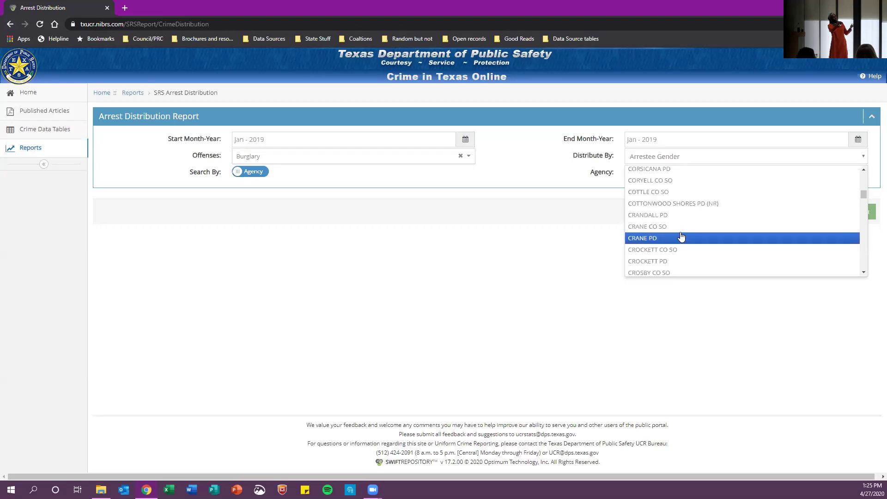
scroll(682, 237, down, 2)
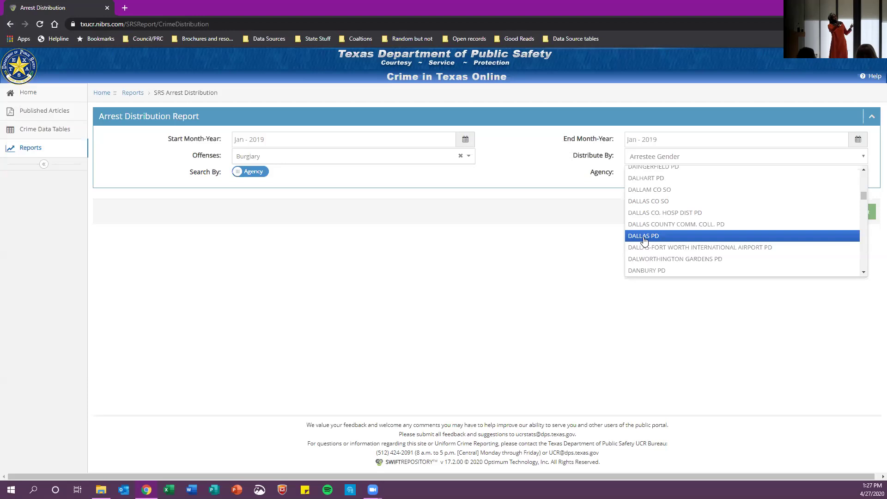
click(644, 238)
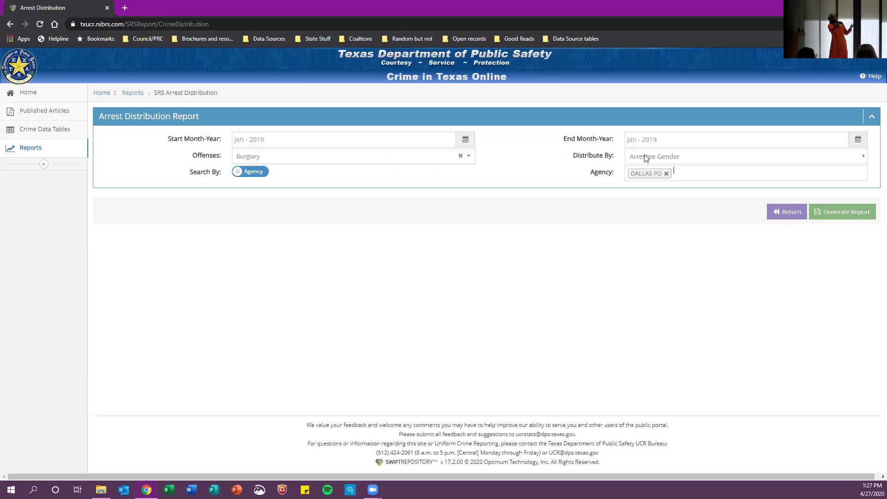
Step: Distribute the report by Arrestee Age Category and generate it
click(673, 156)
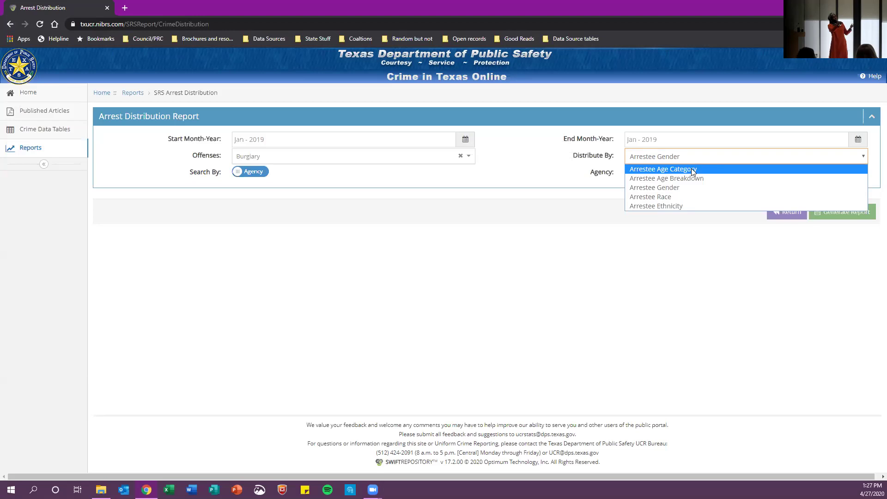
click(691, 168)
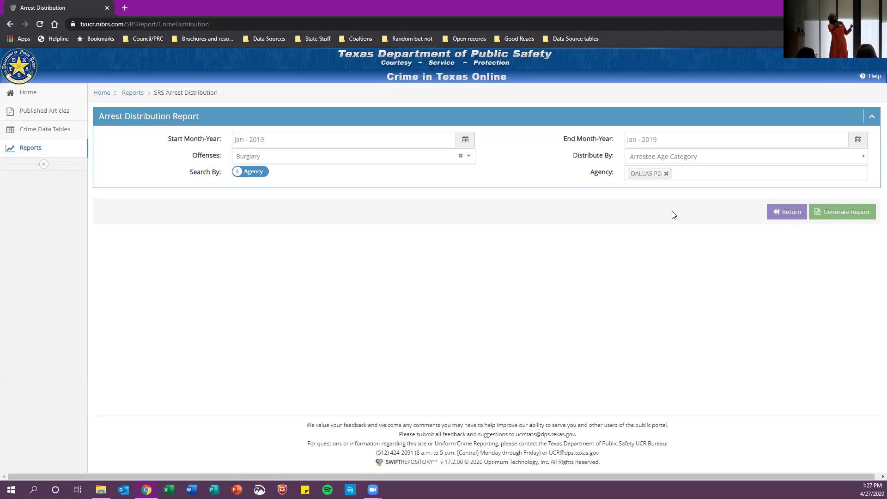
click(853, 213)
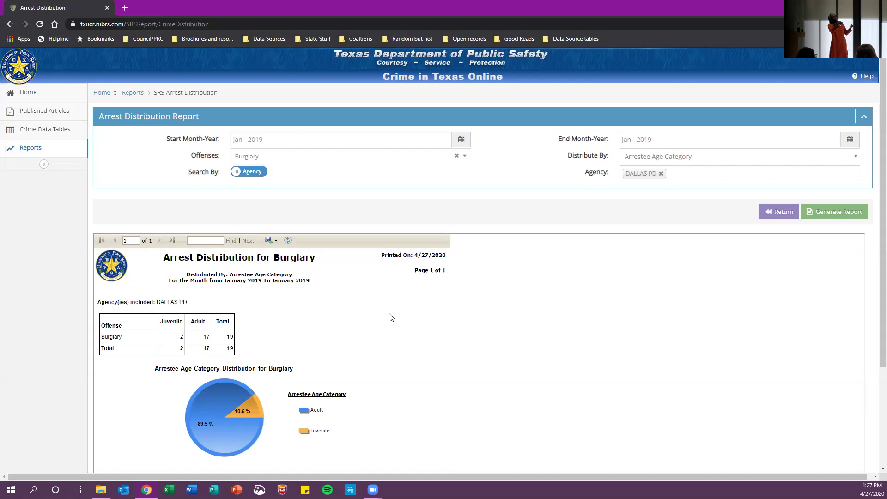
Step: Review the generated burglary report, including its print date, age category table, pie chart and closing disclaimer
scroll(384, 323, down, 1)
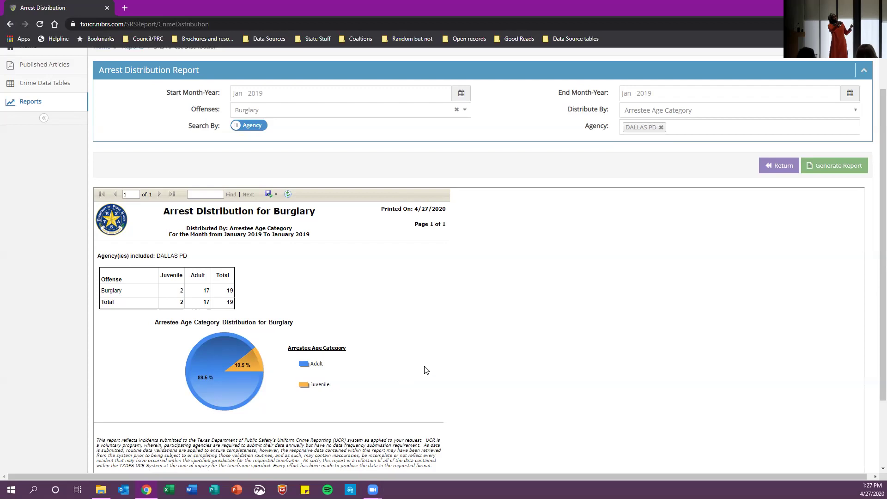
scroll(426, 370, up, 1)
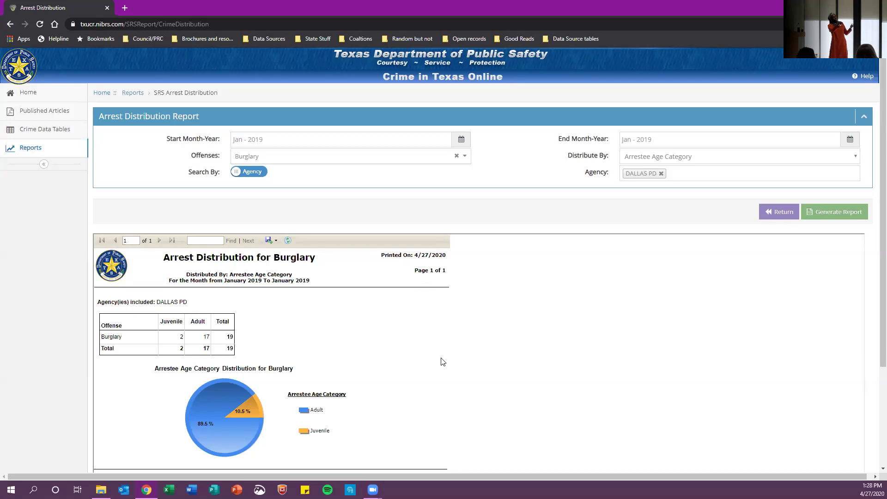
scroll(467, 353, down, 1)
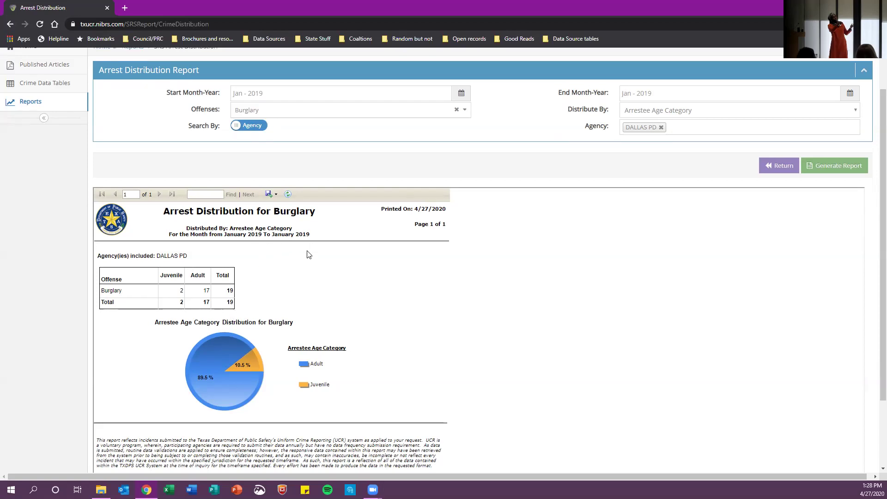
drag(383, 209, 452, 216)
click(448, 215)
scroll(297, 321, down, 2)
scroll(263, 234, up, 3)
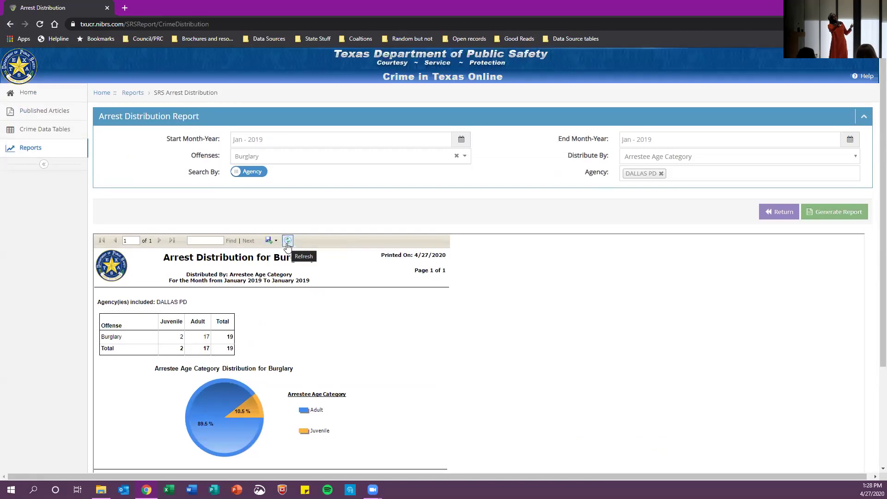
Step: Export the age category report to Excel and open the downloaded workbook
click(273, 245)
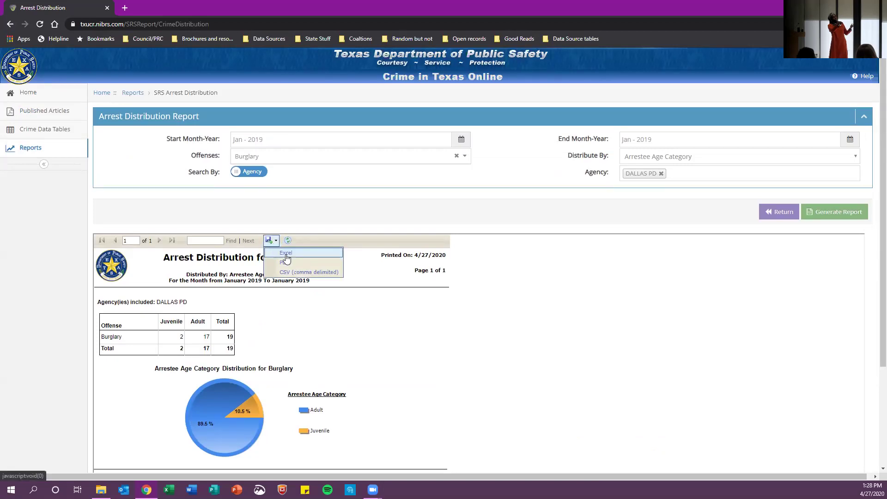
click(293, 271)
click(51, 467)
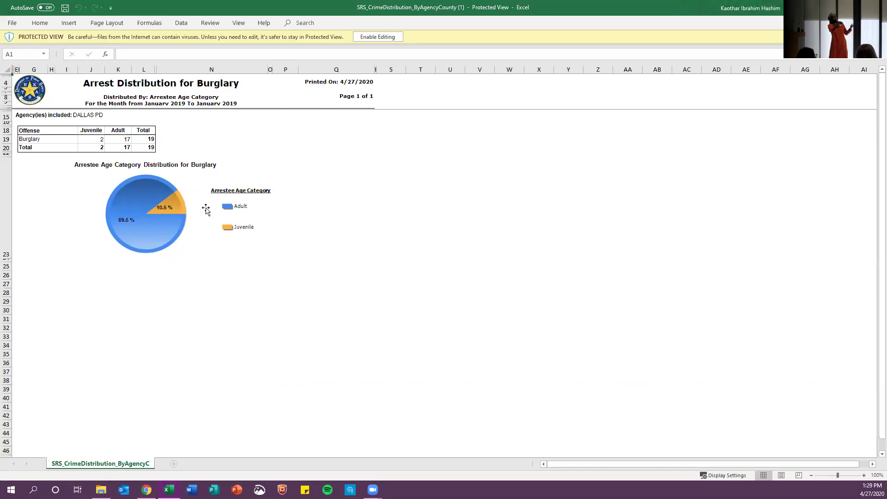
Step: Select the arrest table from the Offense header through the Total row in the workbook and check its copy options
click(150, 147)
click(121, 130)
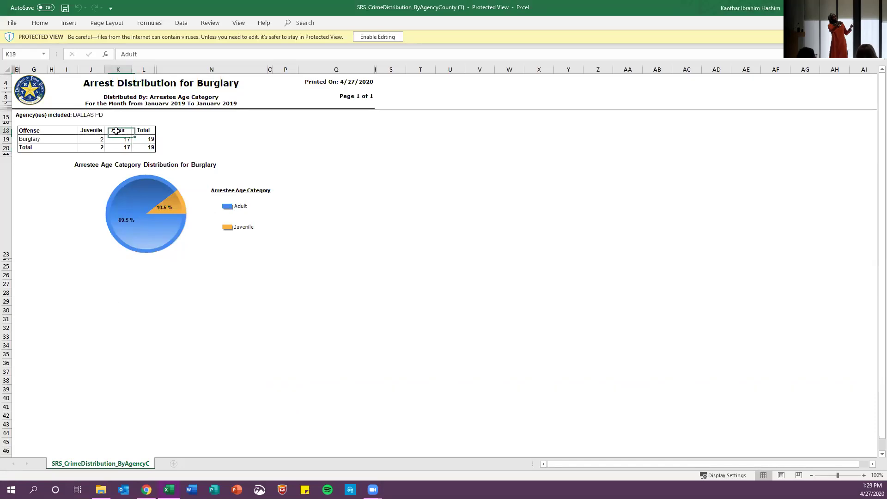
click(55, 131)
drag(104, 146, 148, 146)
right_click(148, 147)
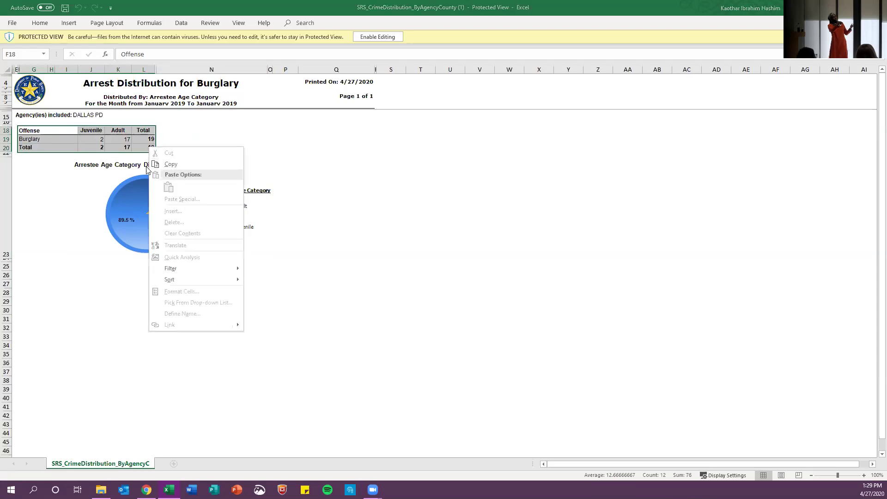
click(251, 192)
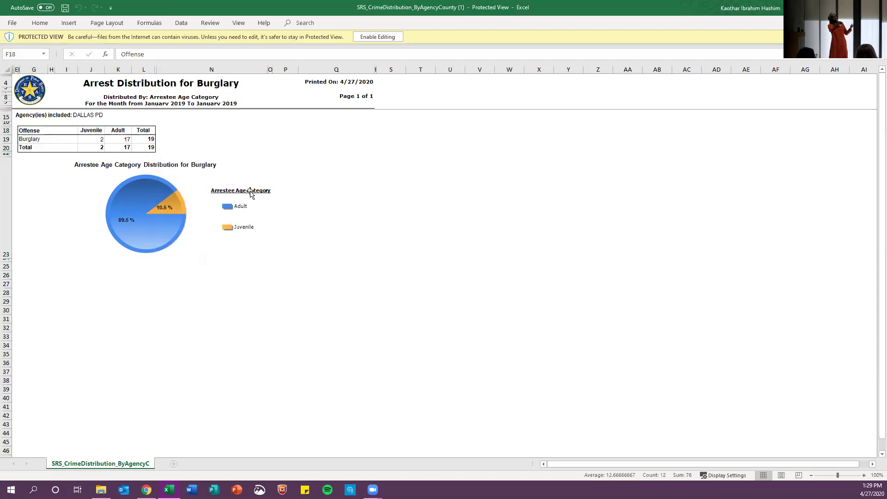
Step: Copy the age category pie chart picture from the workbook and switch back to the report in Chrome
right_click(102, 198)
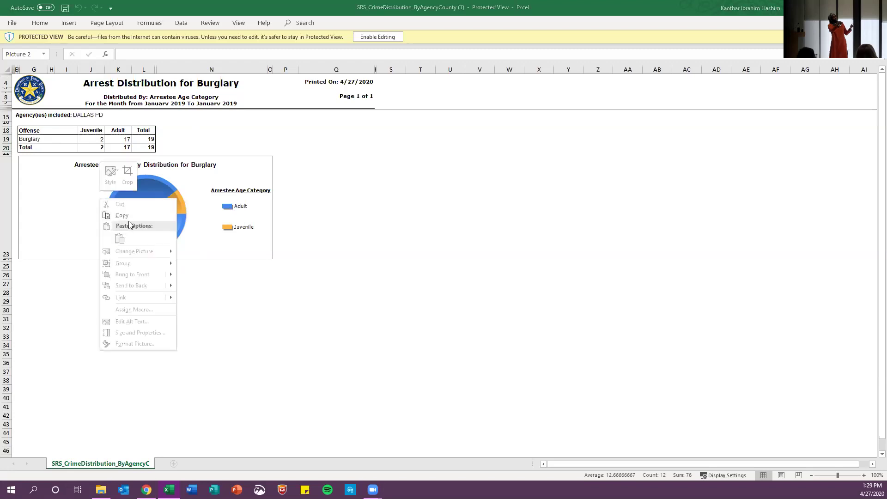
click(122, 215)
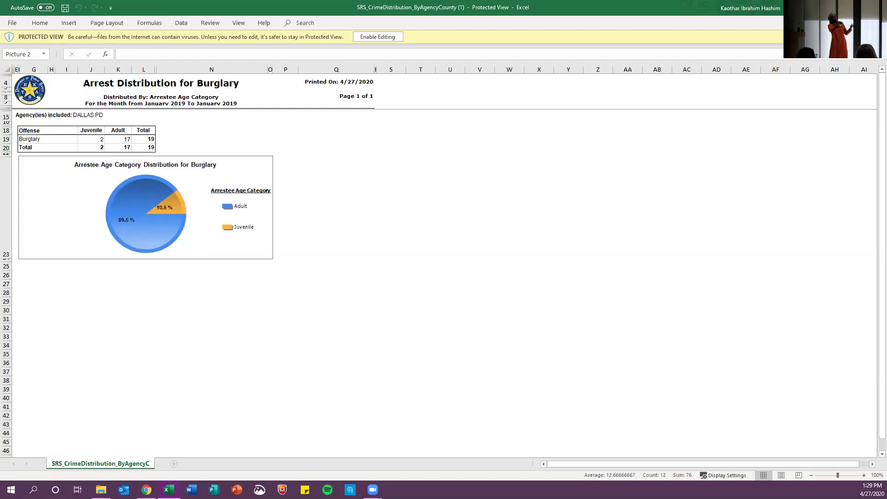
key(alt+Tab)
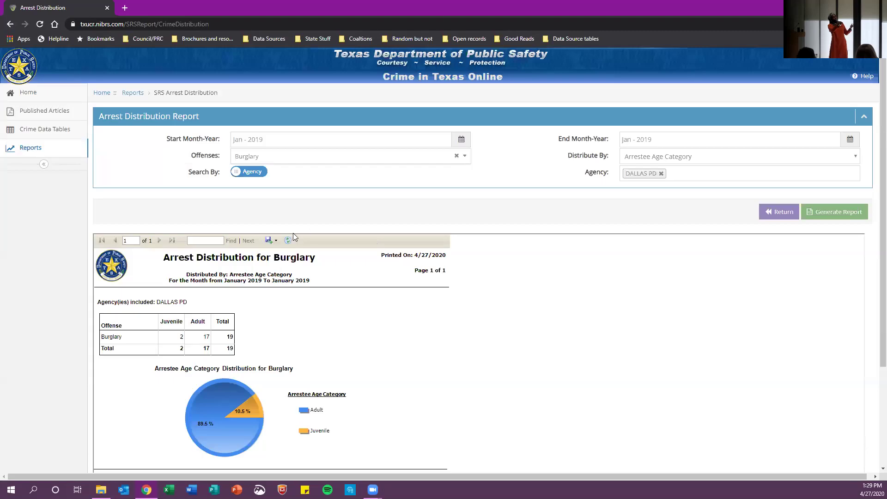
Step: Export the age category report as a PDF, open the downloaded file to view it, and close it
click(271, 240)
click(303, 263)
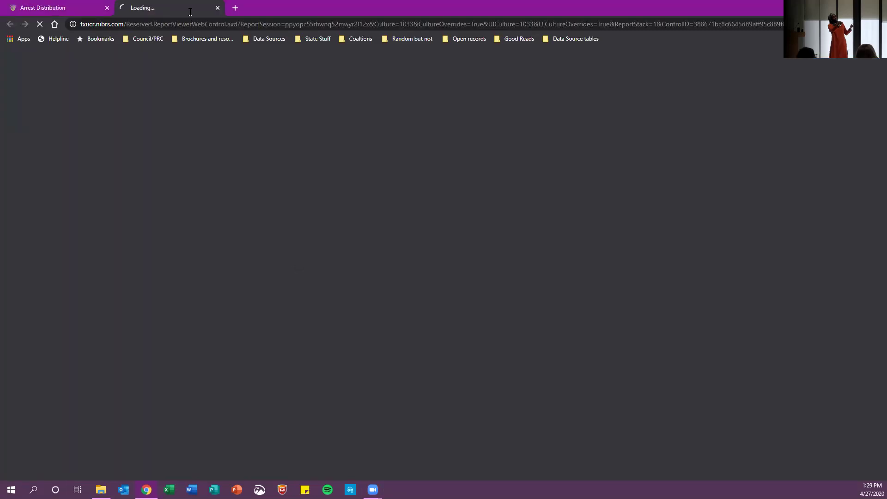
click(61, 466)
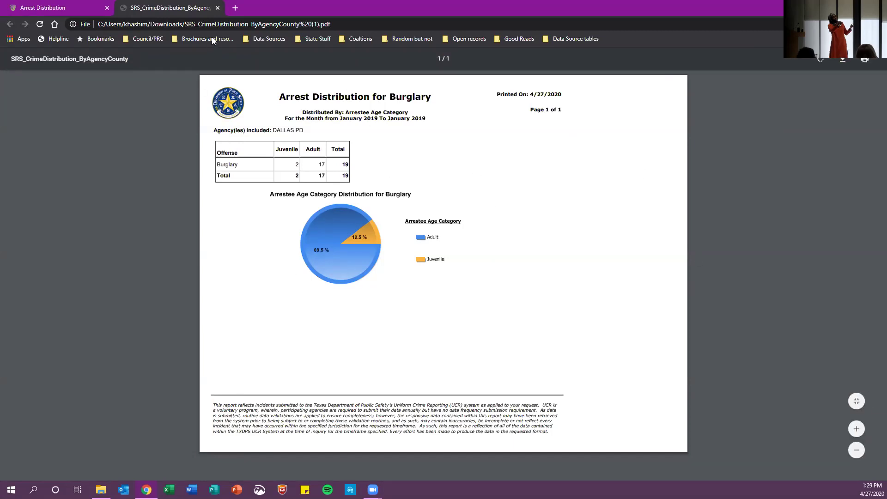
click(218, 8)
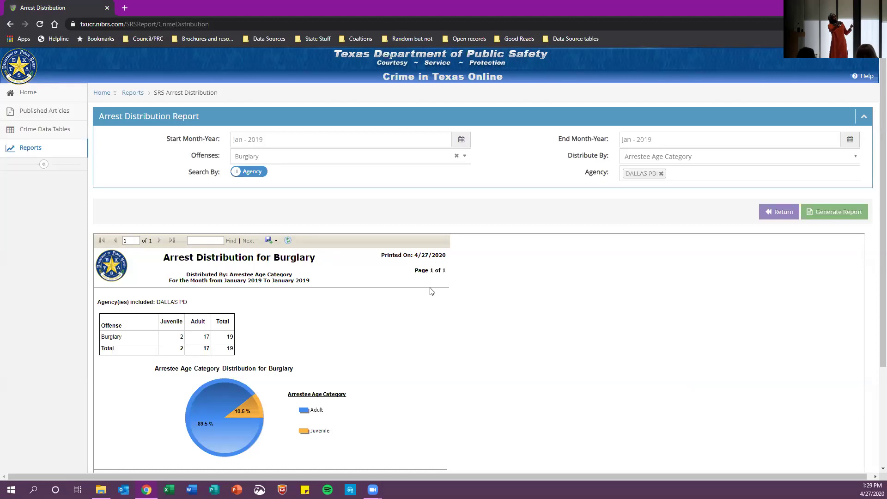
Step: Distribute the report by Arrestee Age Breakdown and generate it again for DALLAS PD
click(856, 157)
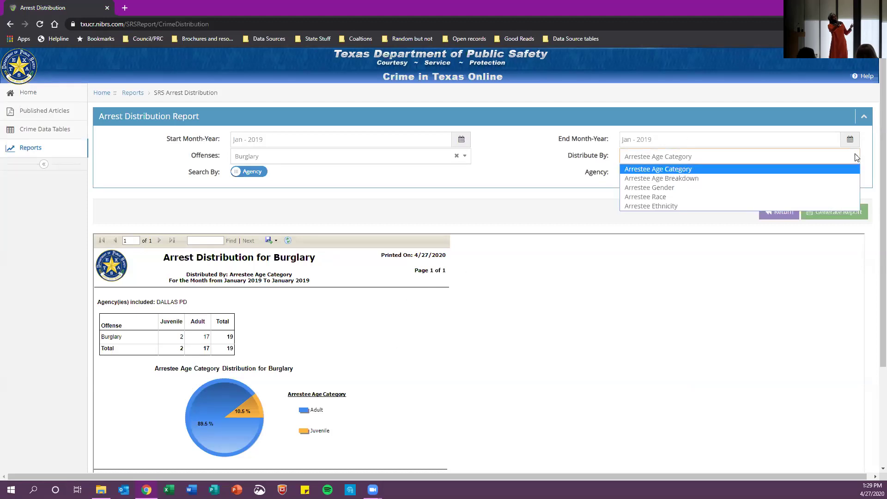
click(766, 178)
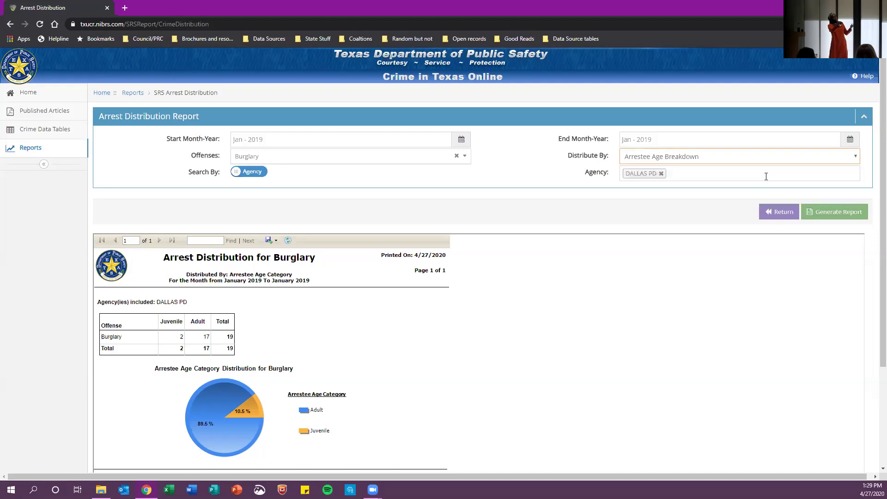
click(851, 213)
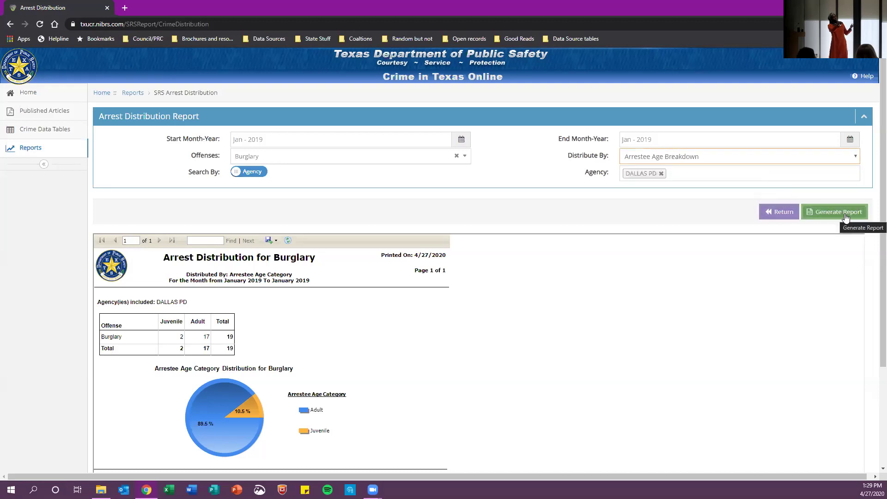
click(788, 159)
click(787, 159)
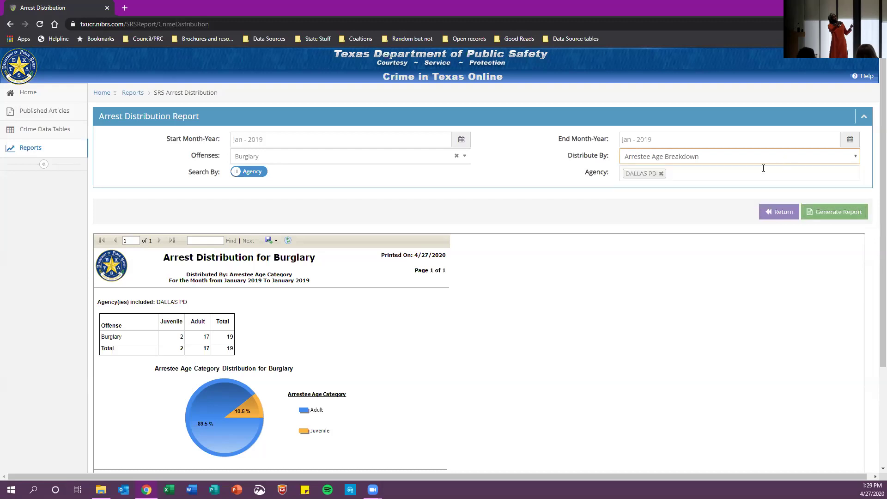
click(821, 214)
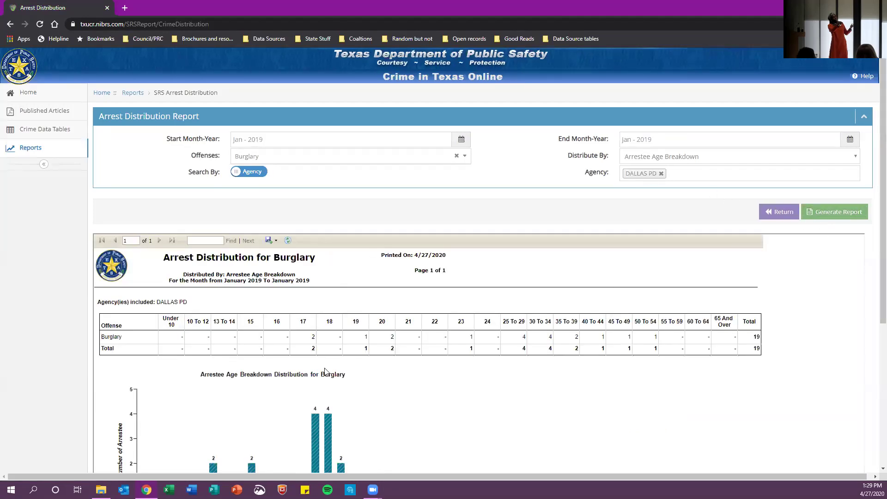
Step: Examine the burglary arrest table and bar chart in the age breakdown report, highlighting counts in the Burglary and Total rows
scroll(406, 360, down, 1)
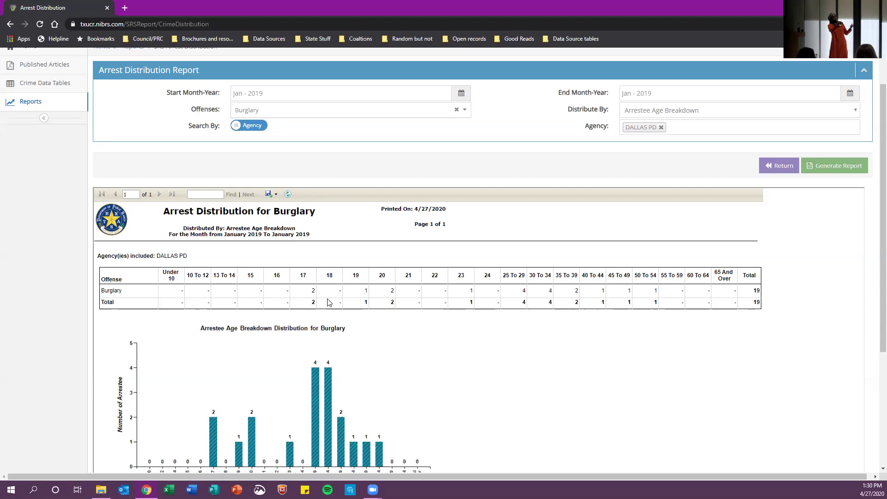
drag(317, 291, 315, 303)
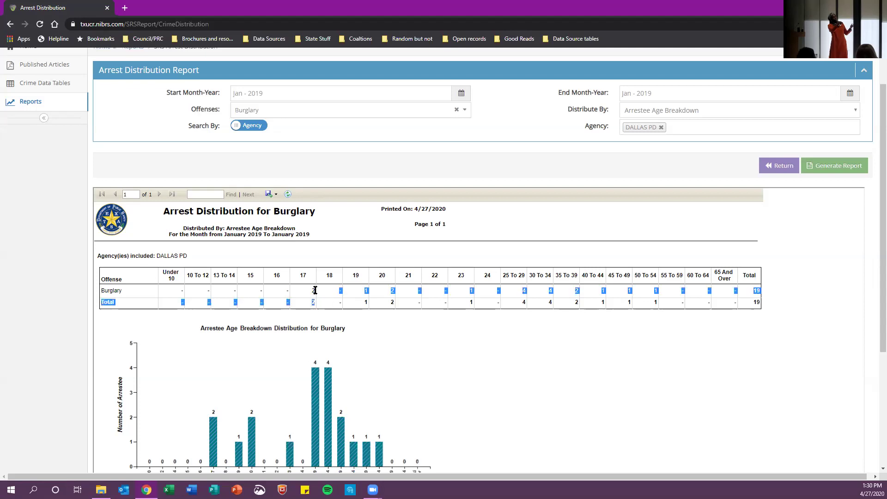
click(313, 292)
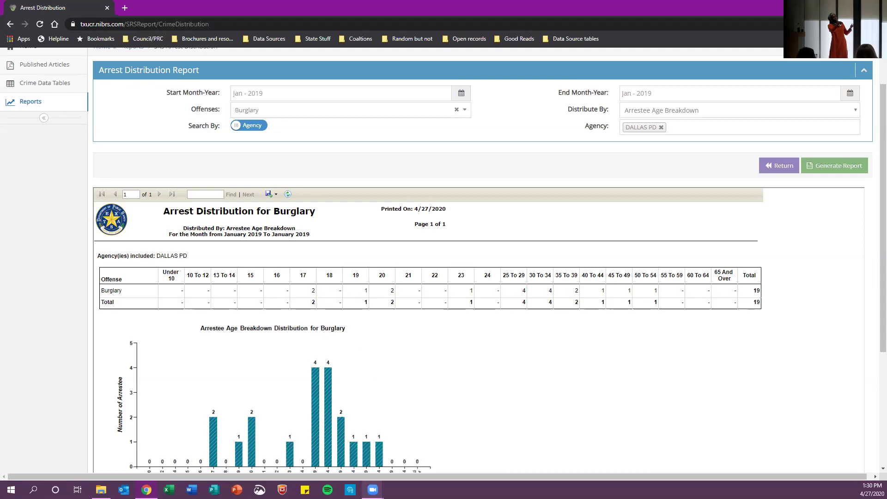
mouse_move(373, 489)
scroll(496, 366, down, 1)
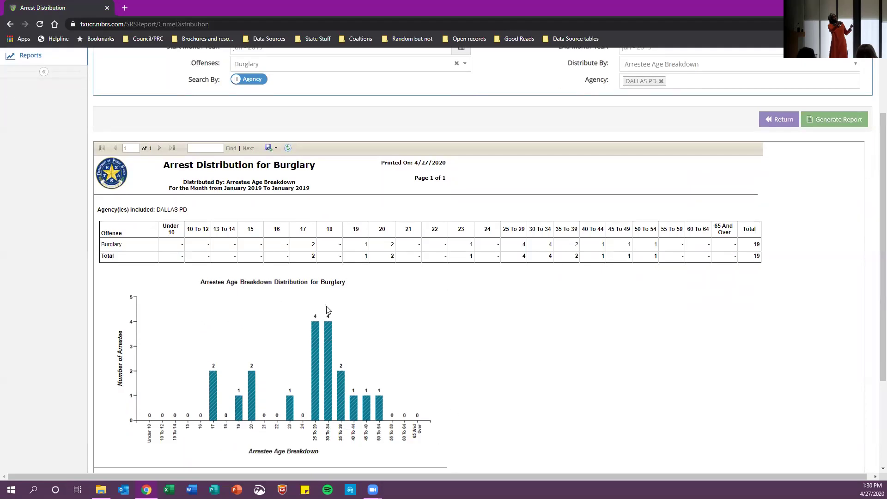
scroll(328, 309, down, 1)
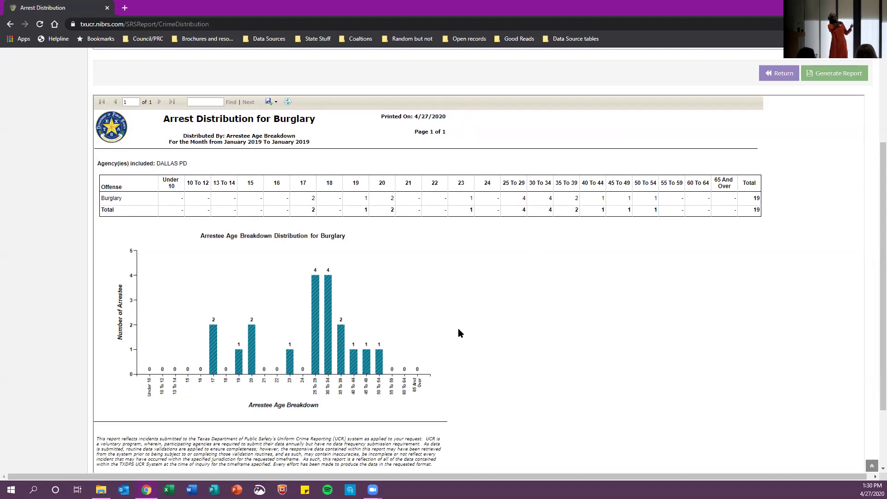
scroll(444, 331, up, 3)
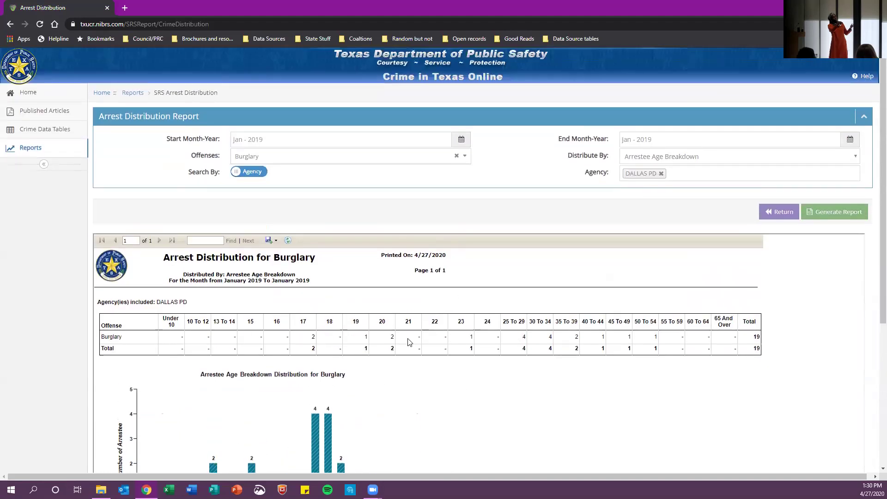
Step: Export the age breakdown report to Excel, open the downloaded workbook, and enable editing
scroll(509, 387, down, 2)
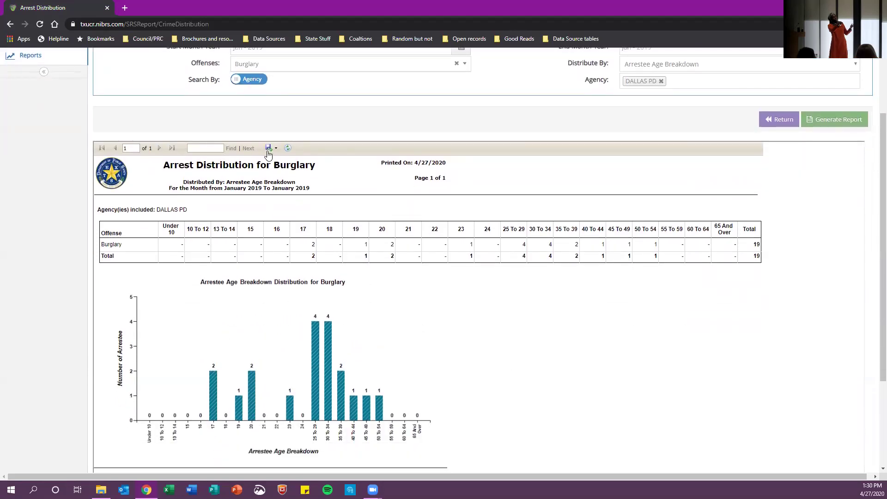
click(271, 148)
click(277, 162)
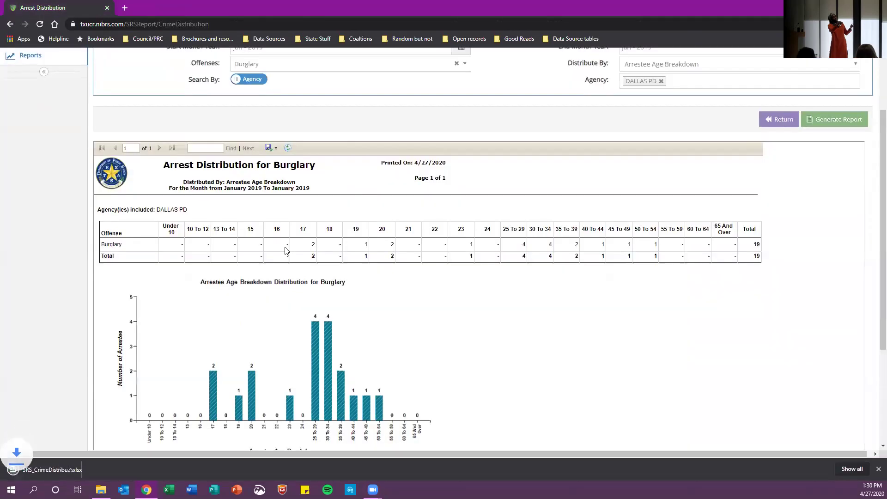
click(48, 465)
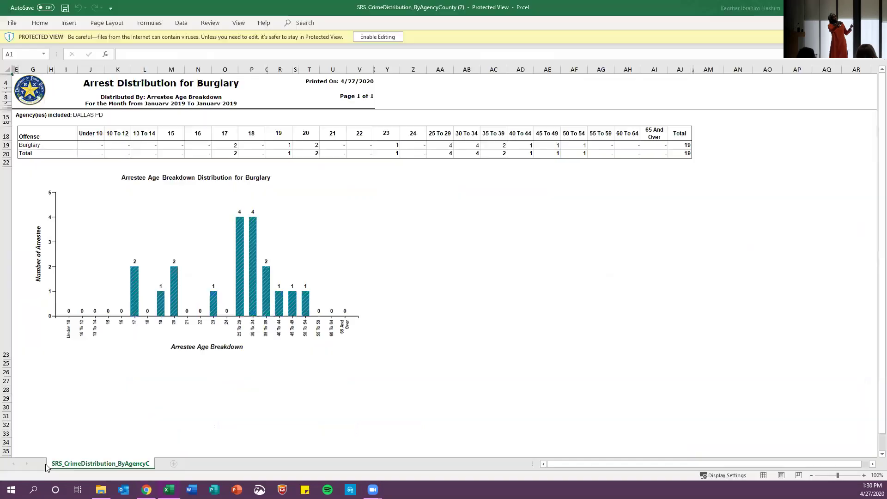
click(375, 45)
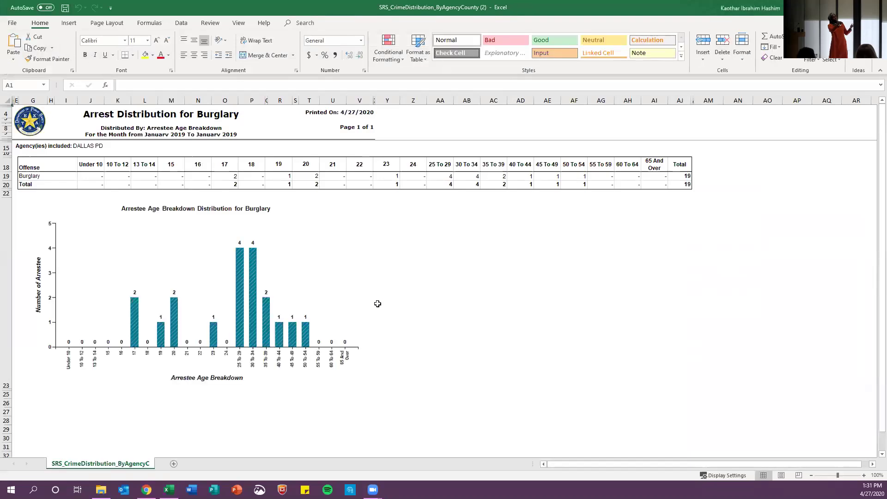
Step: Select the table from the Offense header through the Total row, select the bar chart picture, and switch back to Chrome
click(434, 176)
drag(40, 170, 680, 184)
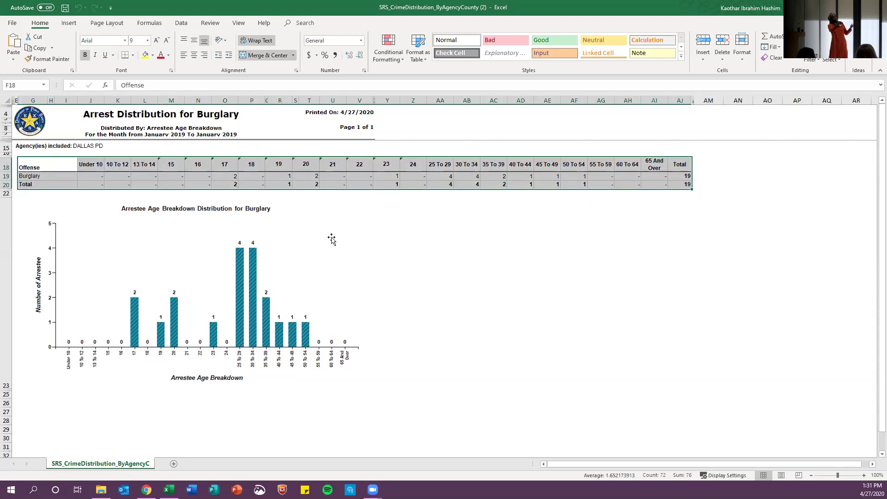
click(186, 289)
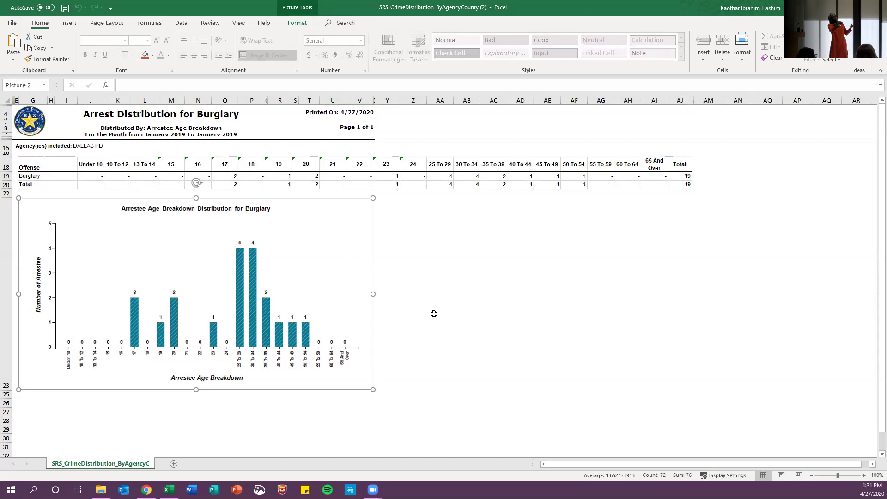
key(alt+Tab)
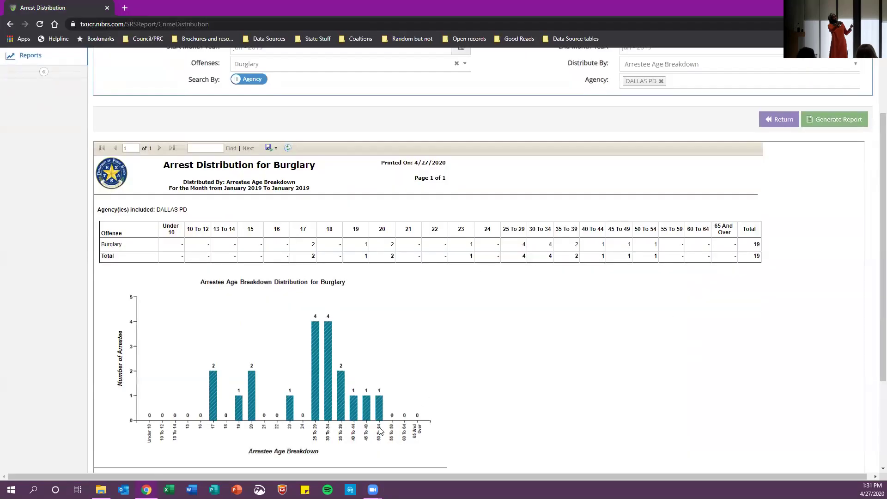
Step: Export the age breakdown report as a PDF and open the downloaded file
click(270, 148)
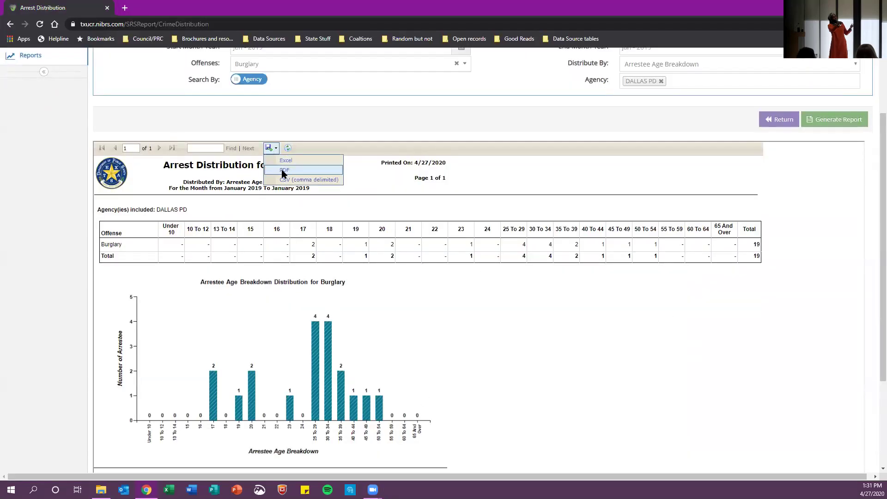
click(284, 171)
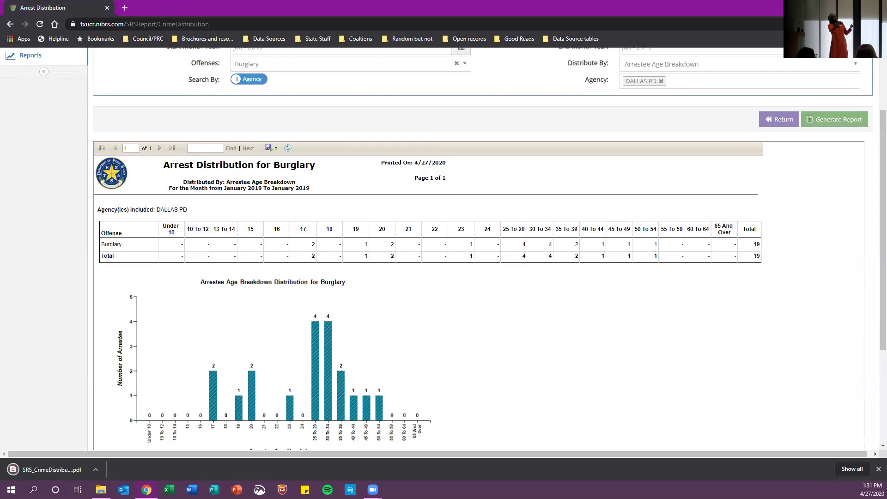
click(28, 475)
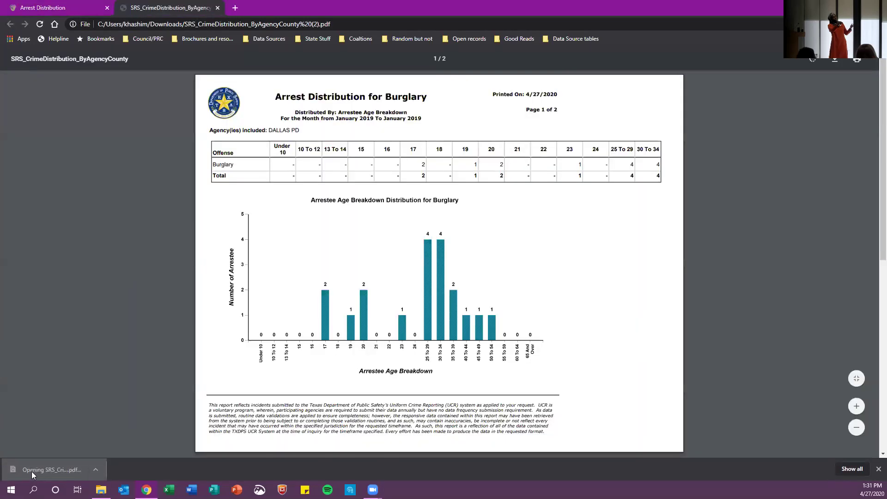
Step: Examine both pages of the PDF to see how the age breakdown table and chart are laid out
scroll(521, 261, down, 5)
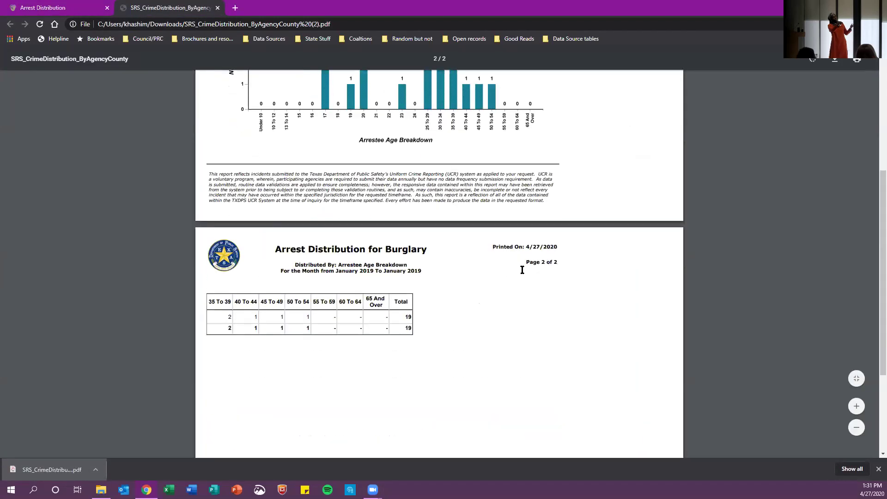
scroll(548, 277, up, 4)
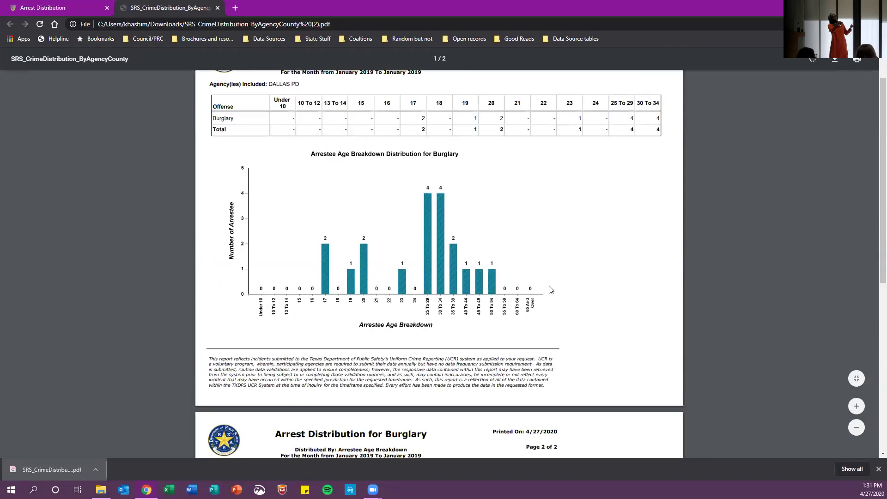
scroll(550, 290, down, 5)
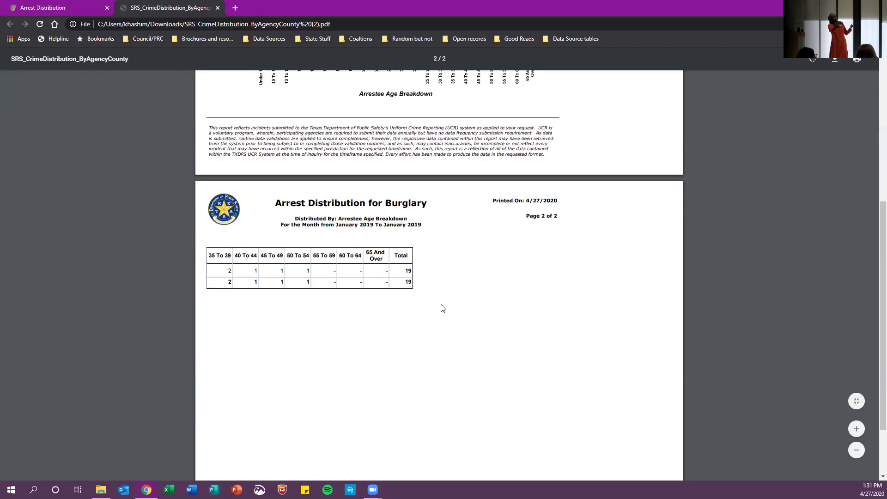
scroll(441, 307, up, 6)
scroll(481, 371, down, 5)
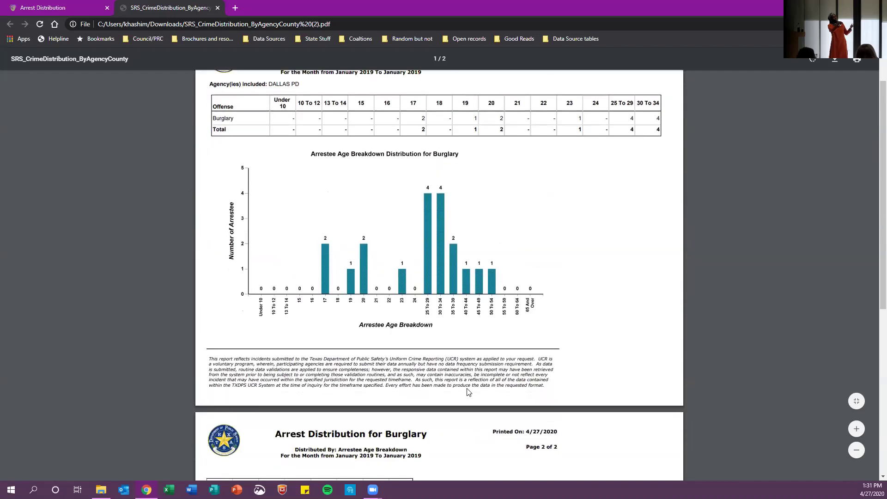
scroll(642, 143, up, 4)
scroll(440, 270, down, 7)
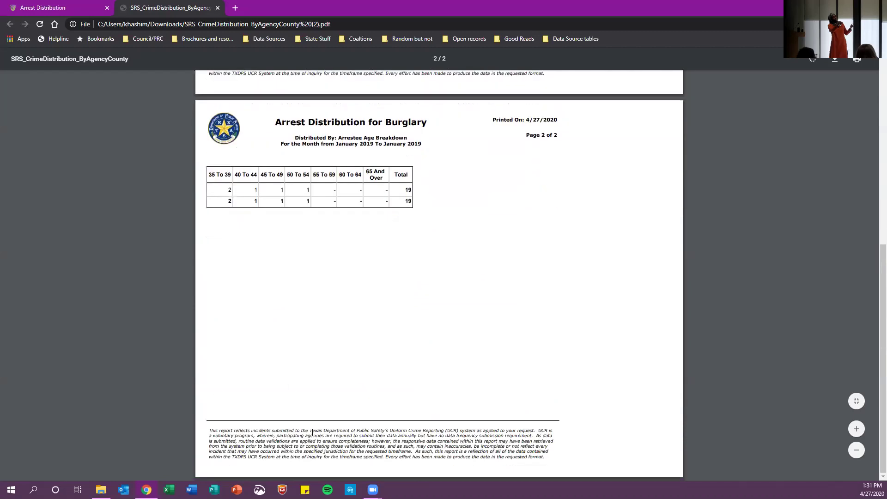
Step: Highlight the data disclaimer at the foot of each PDF page for review, and close the PDF
drag(312, 432, 467, 454)
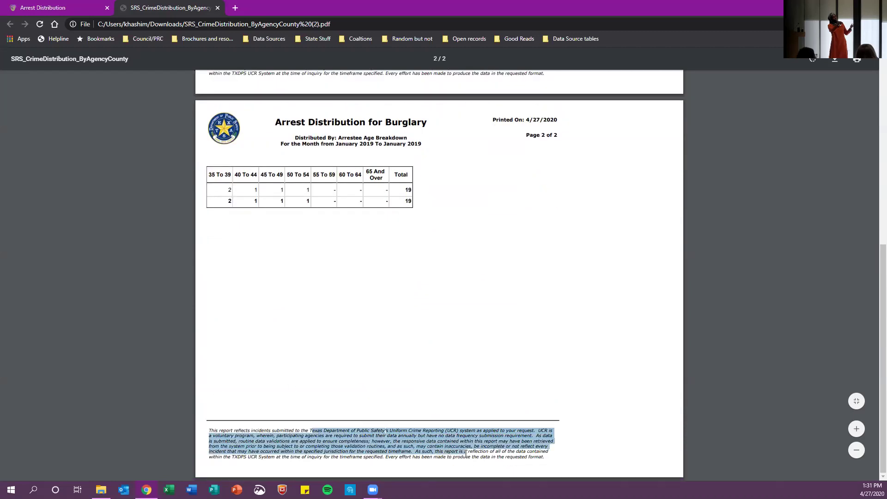
click(573, 469)
scroll(255, 439, up, 4)
scroll(253, 370, down, 4)
scroll(245, 277, up, 4)
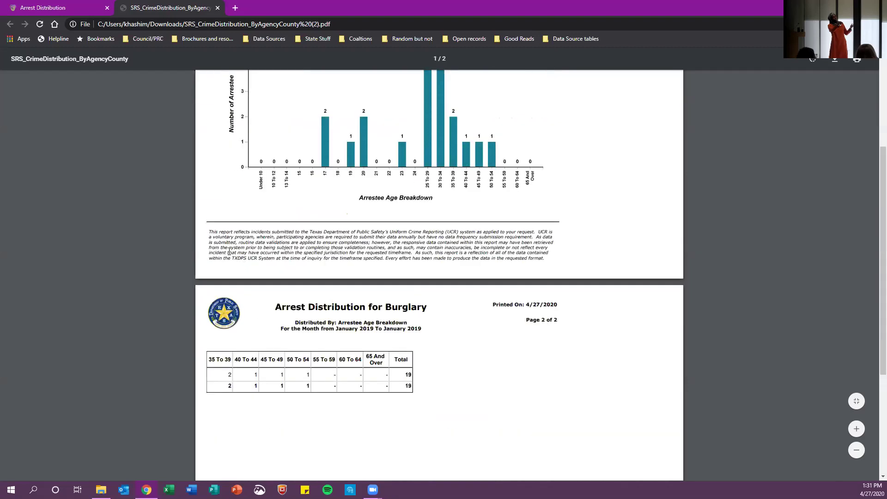
drag(320, 238, 469, 252)
click(572, 260)
scroll(606, 339, up, 4)
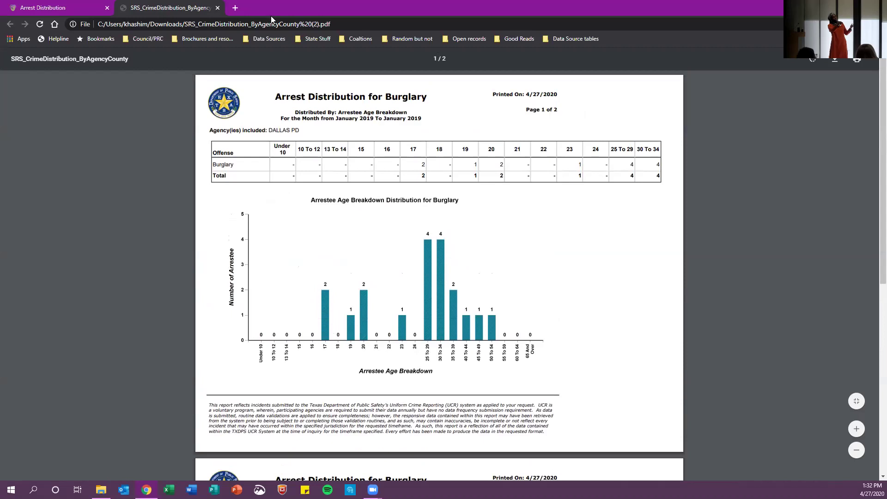
click(217, 9)
Step: Distribute the report by Arrestee Gender, generate it for DALLAS PD, and look over the resulting table and pie chart
scroll(498, 295, up, 3)
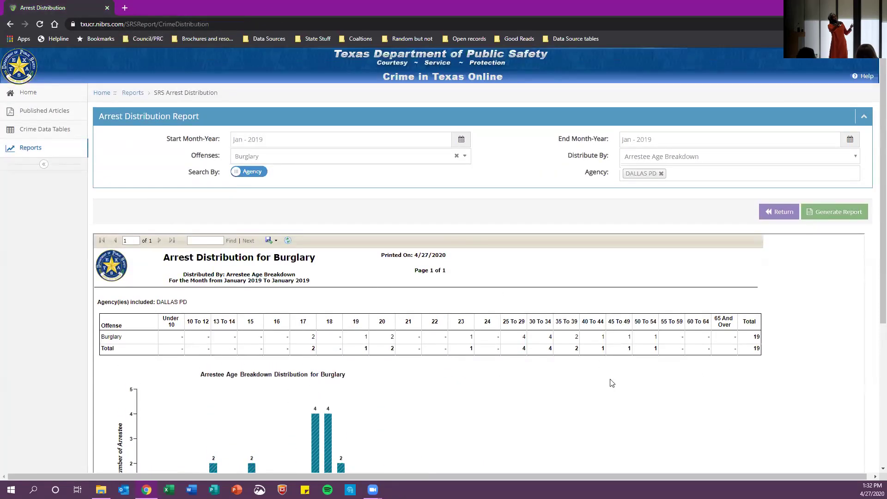
click(685, 154)
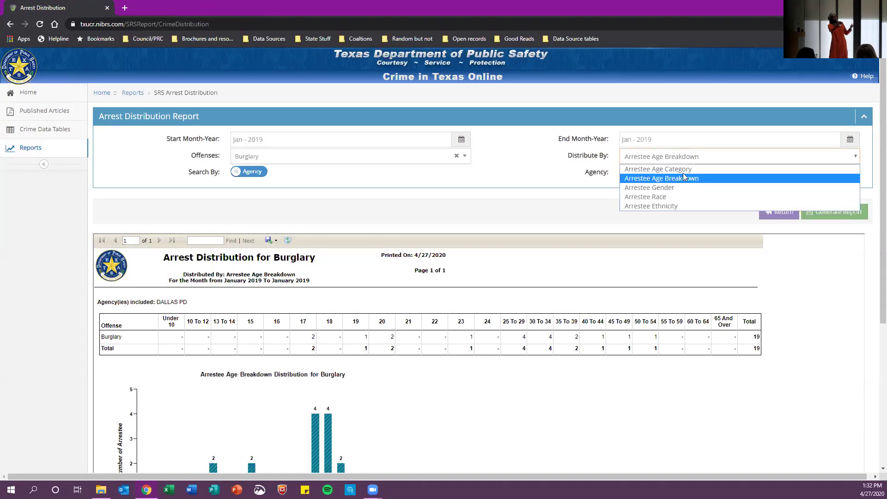
click(671, 190)
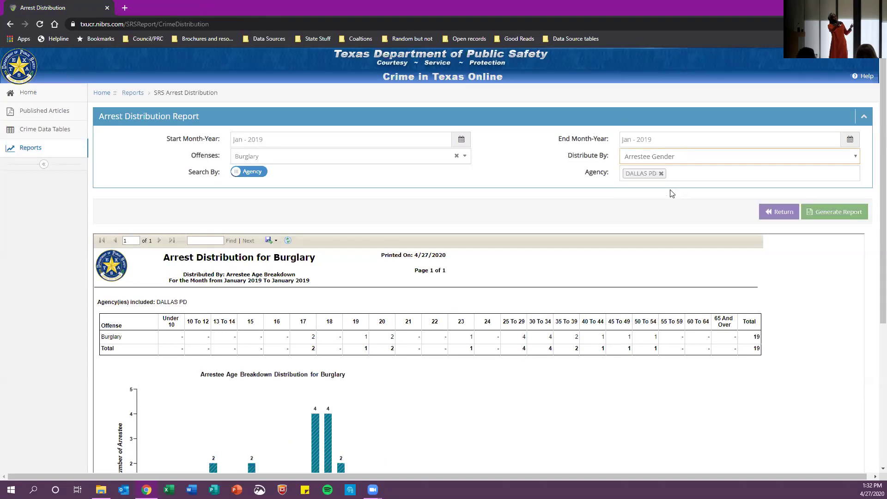
click(836, 212)
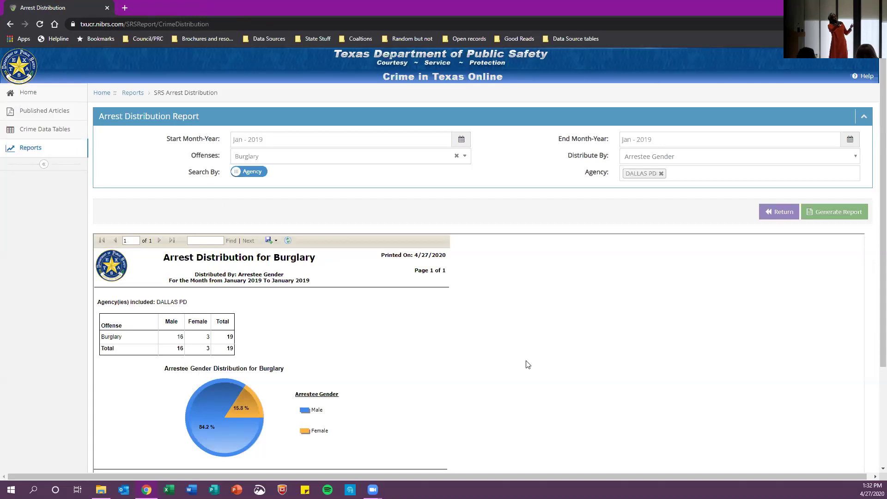
scroll(351, 360, down, 2)
scroll(356, 365, up, 2)
Step: Export the arrestee gender report as a comma-delimited CSV and open the downloaded file in Excel
click(269, 240)
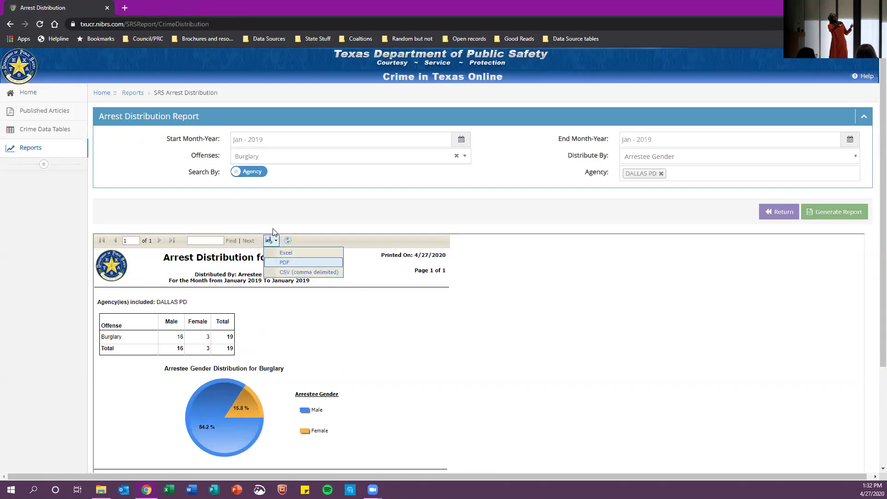
click(309, 272)
click(60, 469)
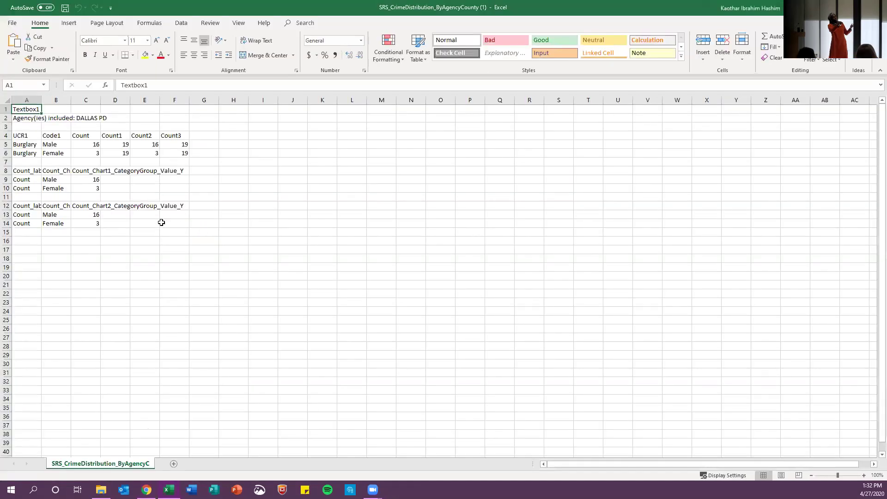
Step: Review the CSV data, select the chart count rows in A8:F14, and switch back to the report in Chrome
click(22, 187)
scroll(190, 382, down, 3)
scroll(190, 382, up, 3)
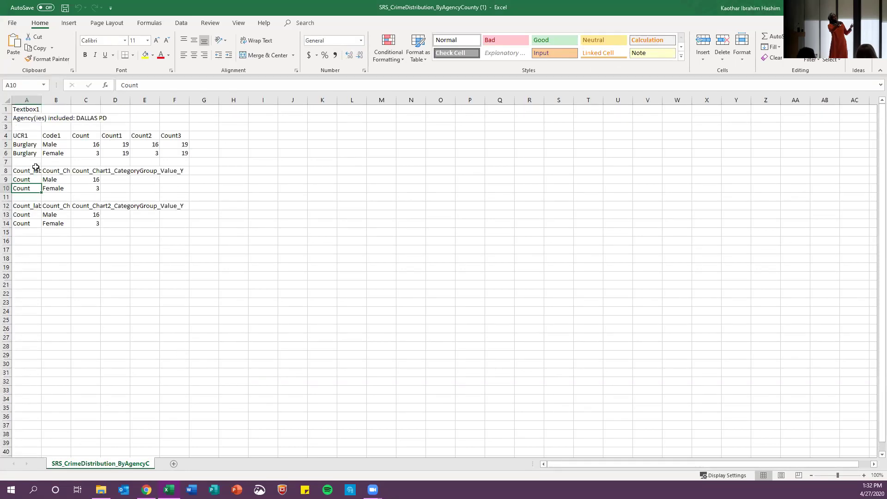
drag(28, 171, 158, 212)
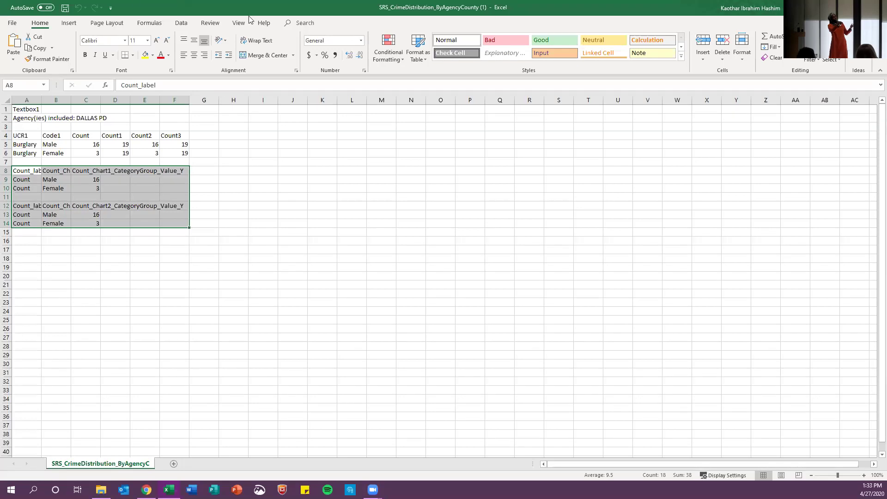
key(alt+Tab)
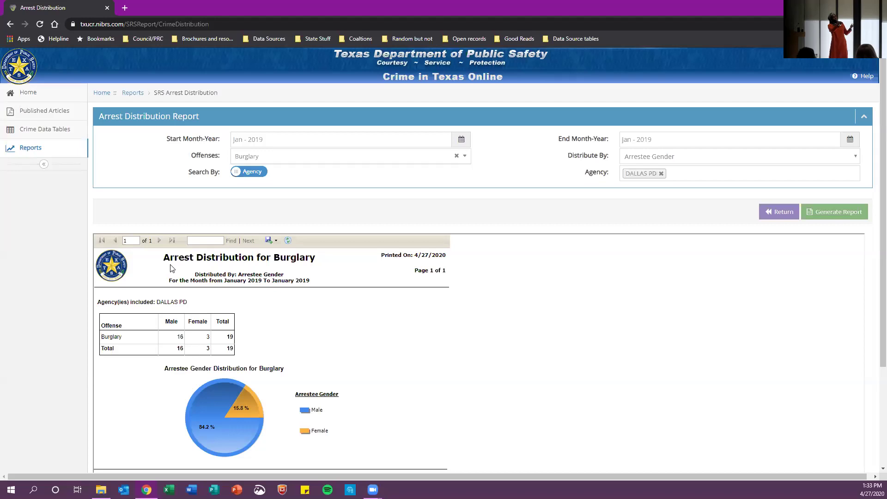
Step: Distribute the report by Arrestee Race and generate it again for DALLAS PD
click(693, 156)
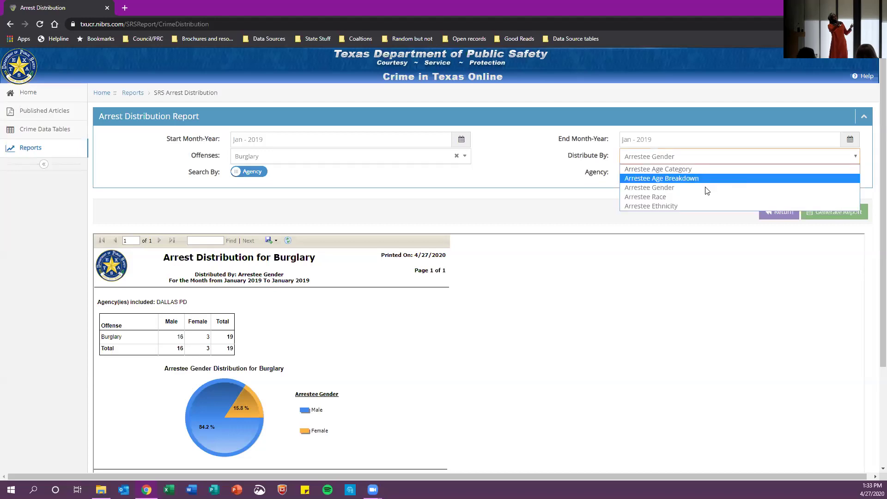
click(694, 193)
click(821, 215)
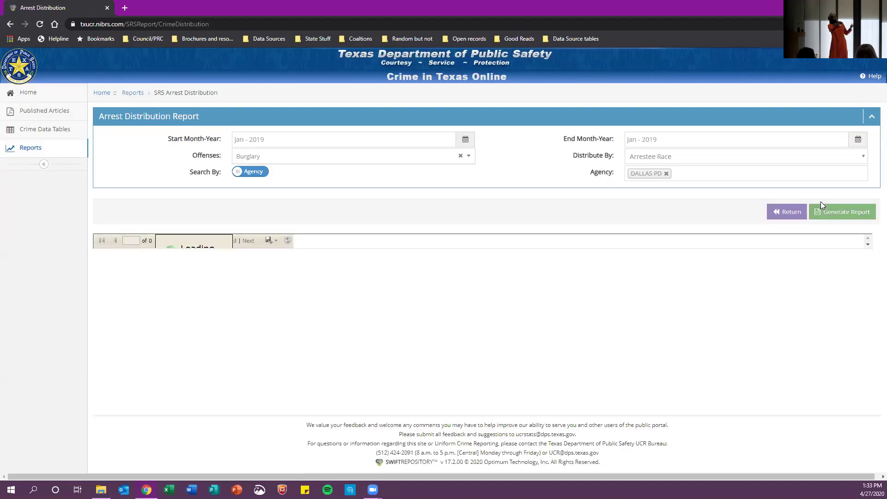
Step: Look over the race distribution table and bar chart for the DALLAS PD burglary arrests
scroll(246, 448, down, 2)
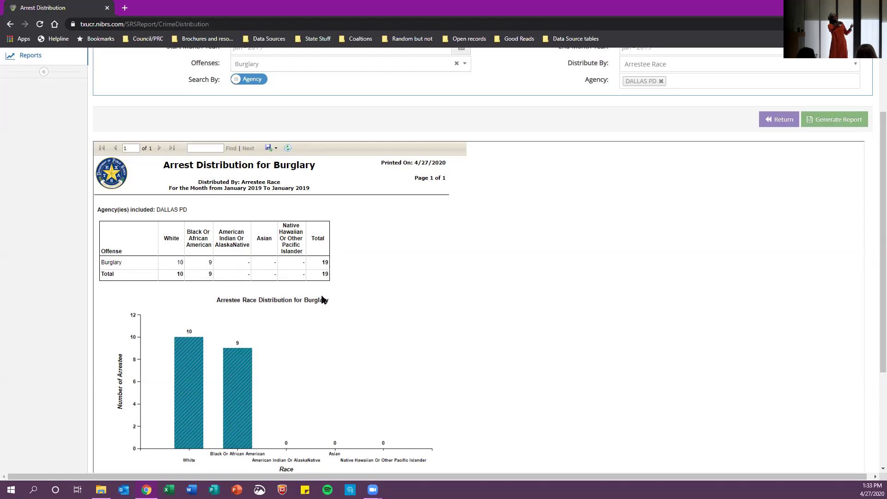
scroll(322, 299, down, 3)
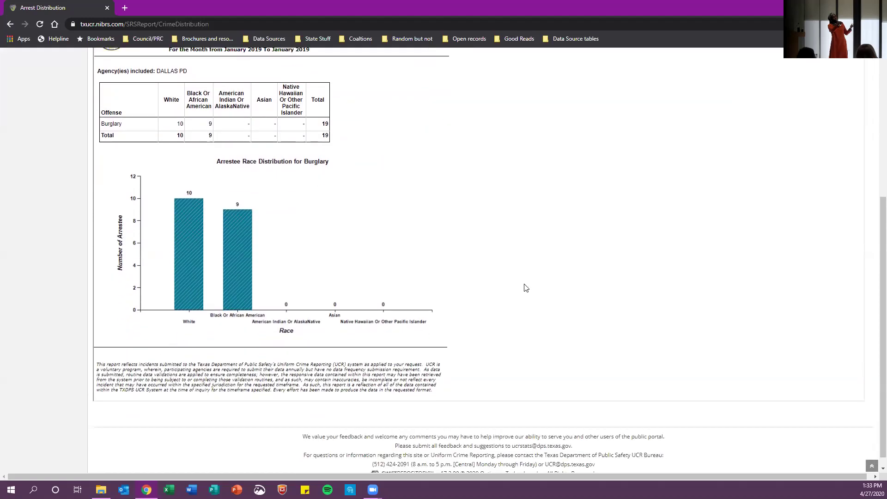
scroll(525, 287, up, 5)
Step: Distribute the report by Arrestee Ethnicity, generate it for DALLAS PD, and look over the table and pie chart
click(747, 161)
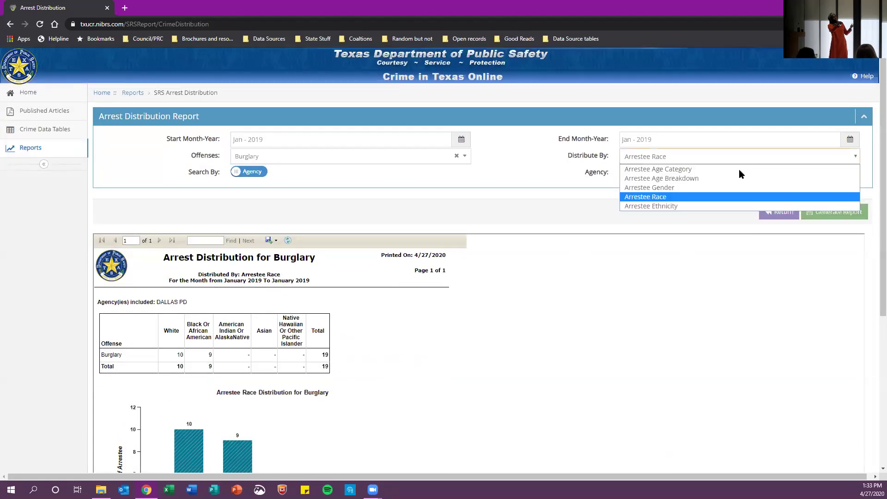
click(707, 203)
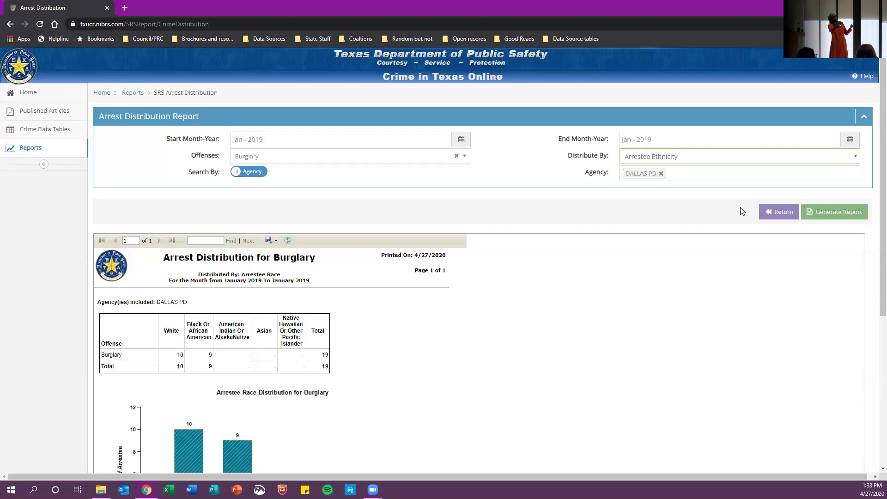
click(834, 212)
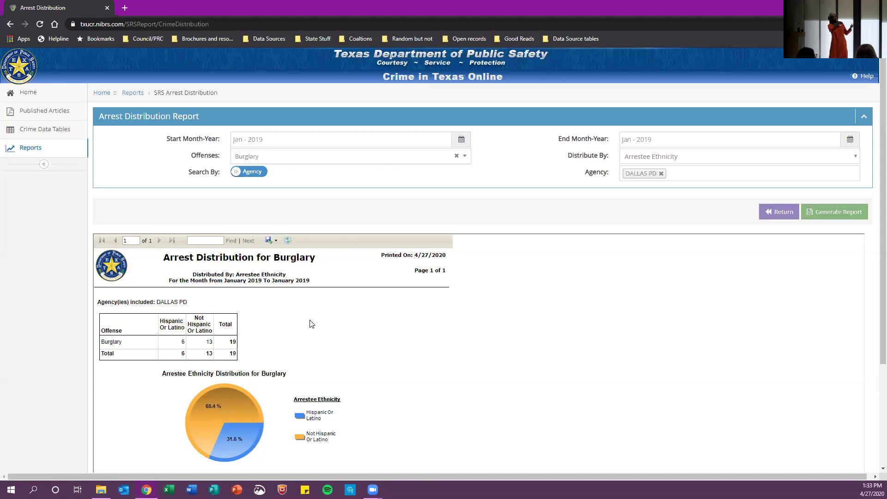
scroll(428, 369, down, 3)
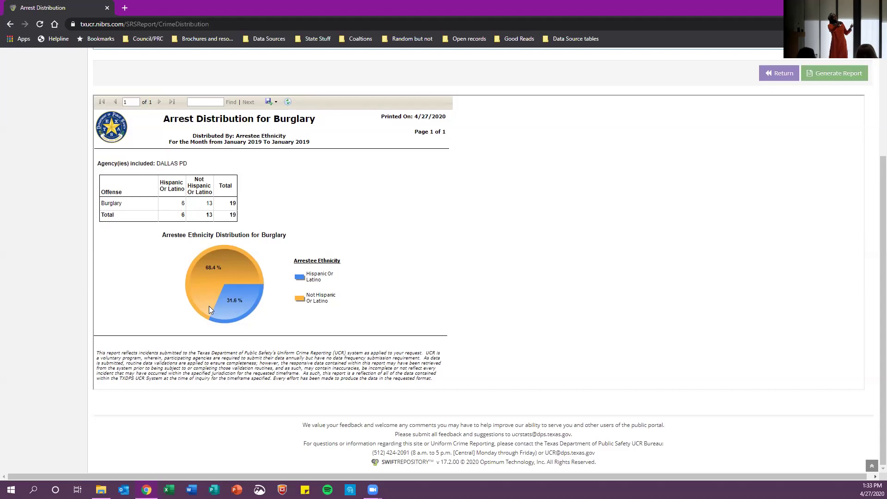
scroll(392, 225, up, 1)
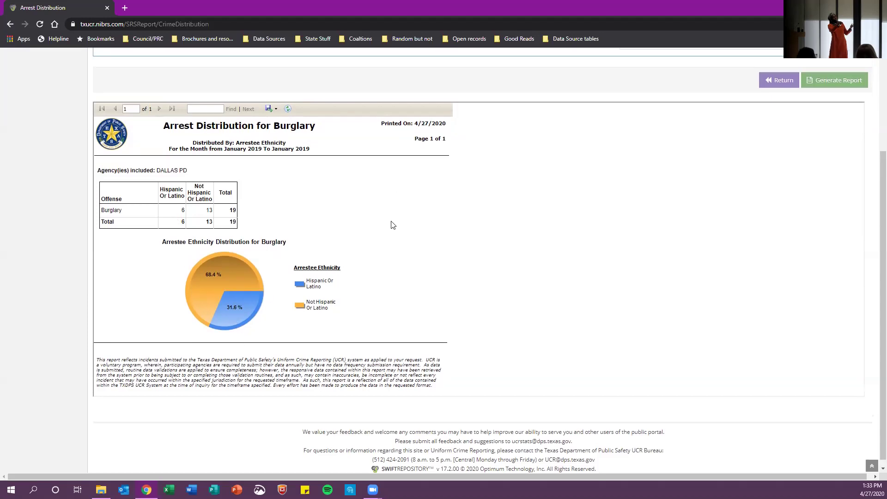
Step: Check the export formats offered for the arrestee ethnicity report without exporting it
click(271, 148)
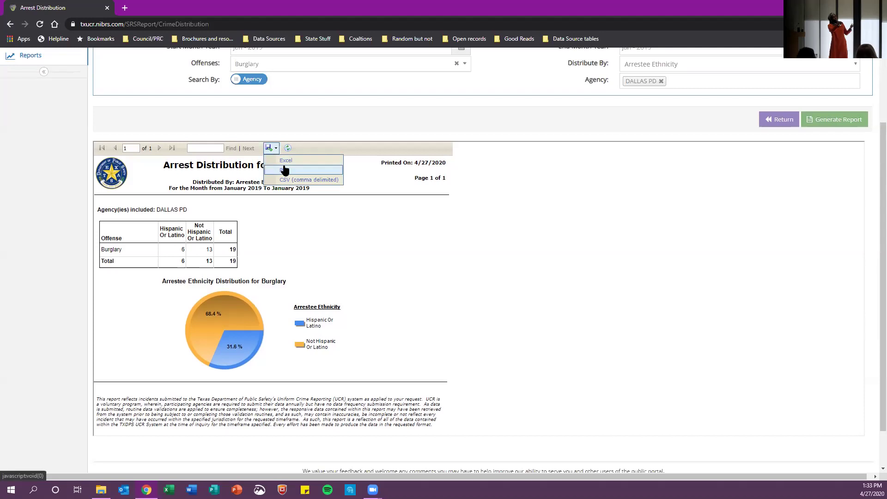
click(556, 283)
scroll(562, 285, up, 1)
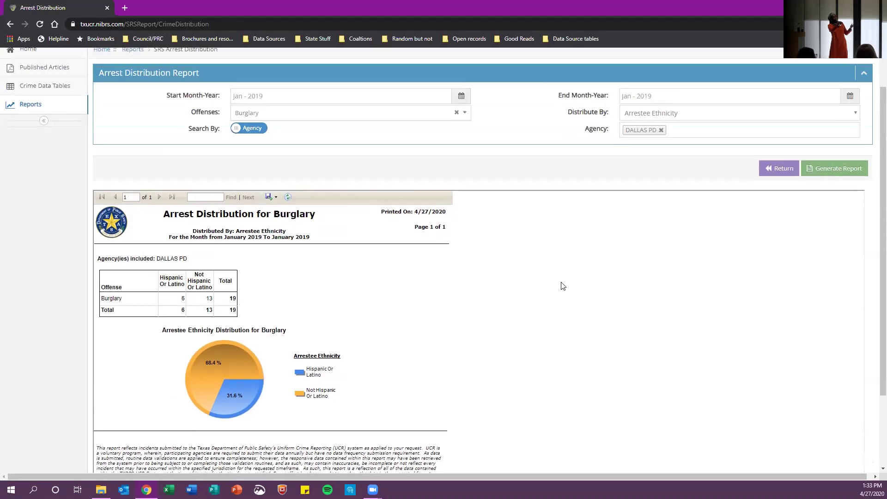
scroll(563, 286, up, 1)
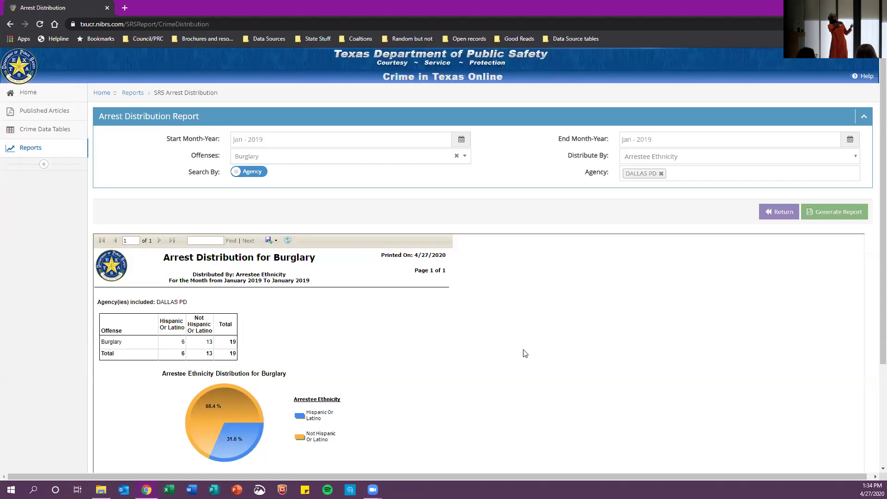
Step: Switch the report search from agency to county and select 049 - Cooke County
click(250, 172)
click(652, 176)
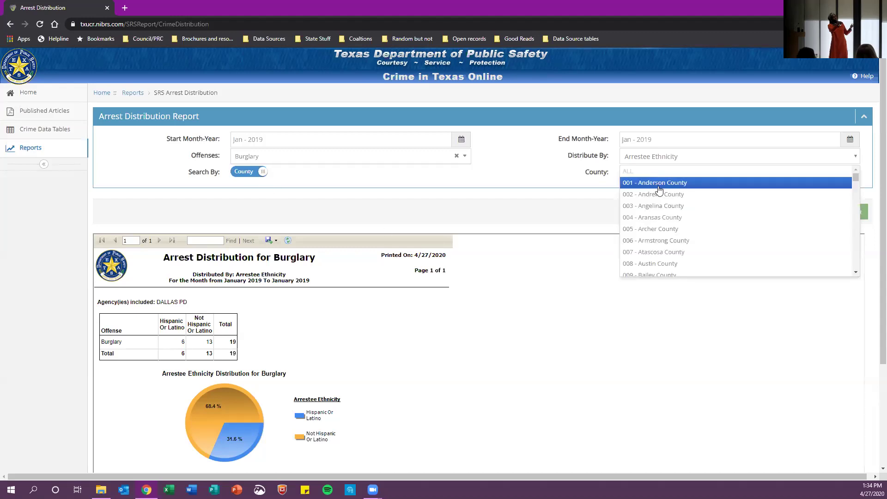
scroll(679, 254, down, 3)
scroll(680, 249, down, 2)
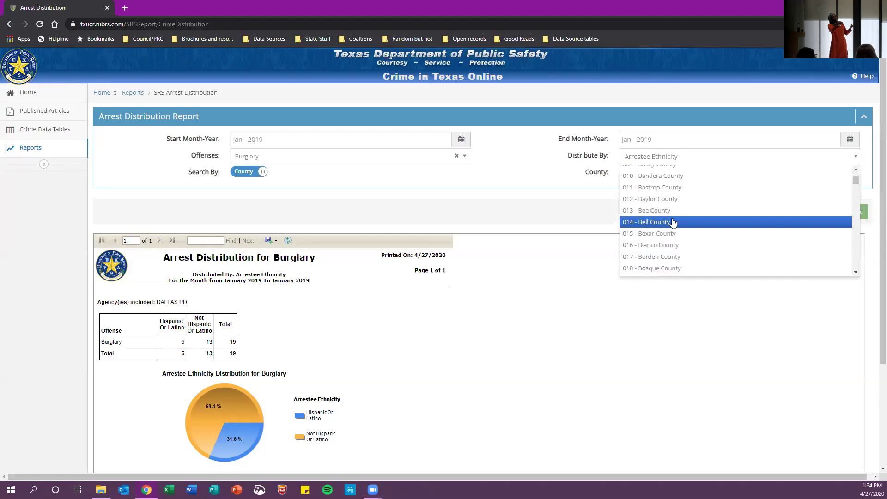
scroll(684, 227, down, 4)
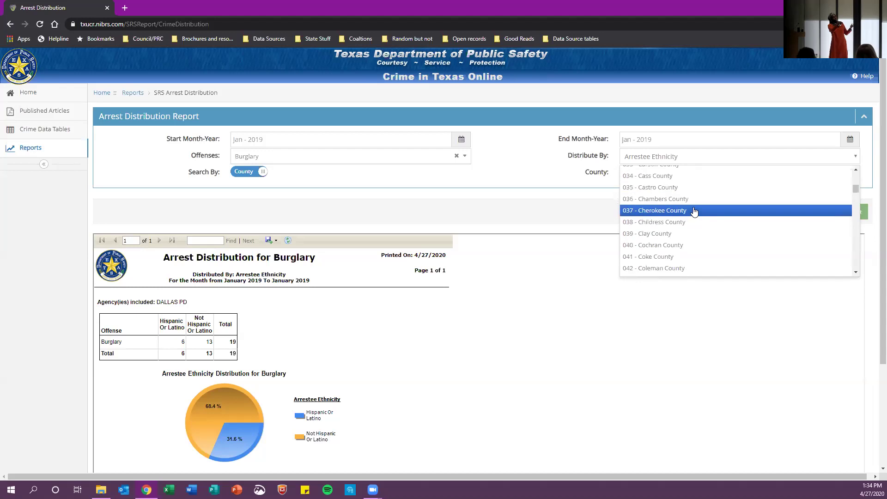
scroll(694, 210, down, 5)
scroll(697, 209, down, 2)
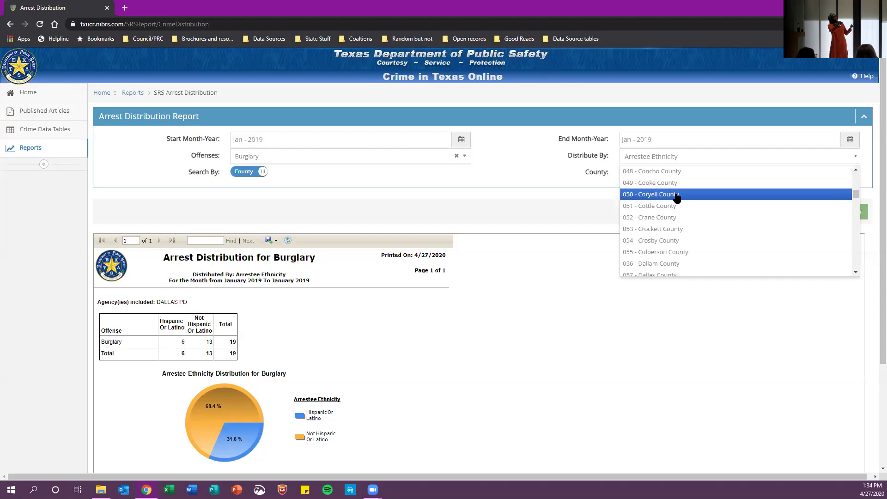
scroll(675, 198, down, 4)
scroll(665, 217, up, 4)
scroll(672, 250, up, 2)
click(681, 244)
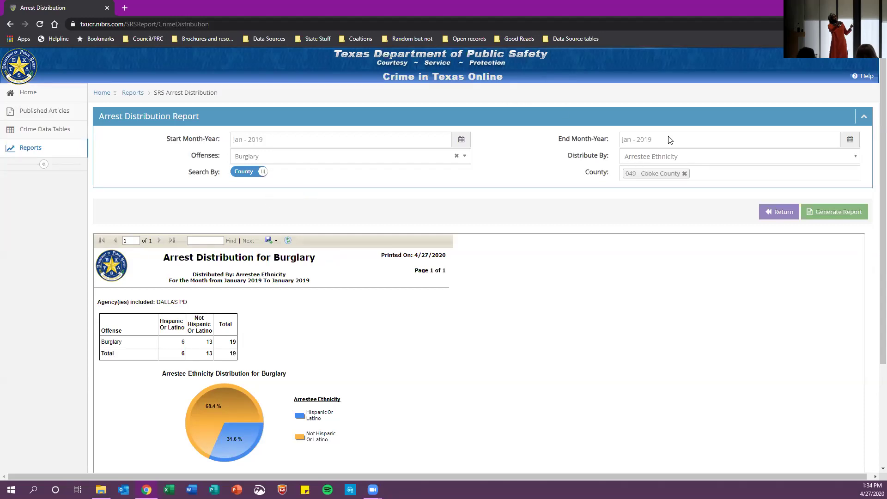
Step: Distribute the report by Arrestee Age Breakdown and generate it for Cooke County
click(789, 160)
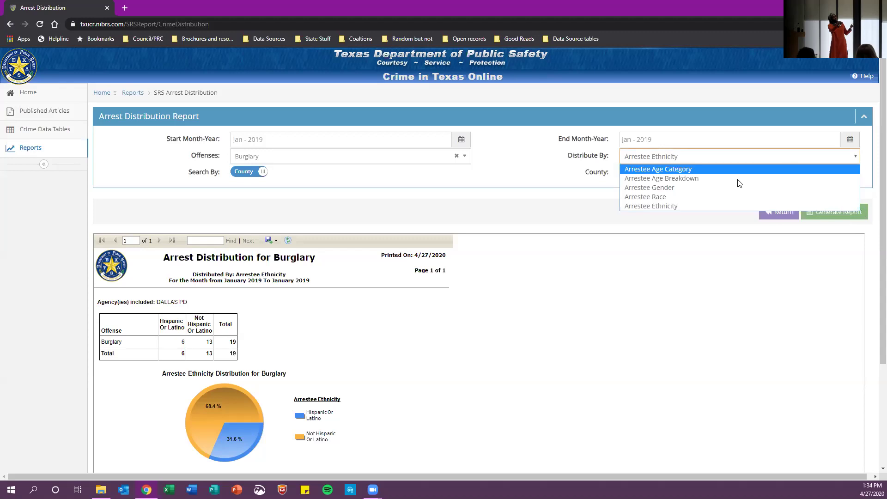
click(691, 205)
click(722, 158)
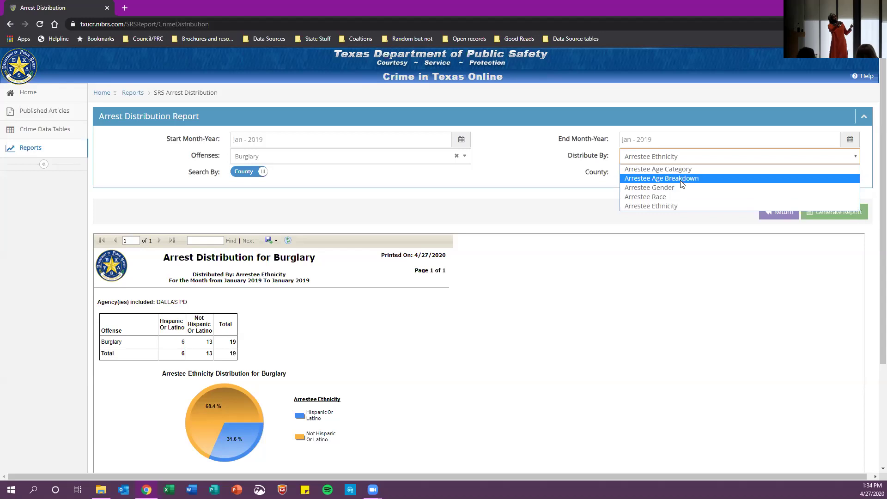
click(682, 179)
click(837, 213)
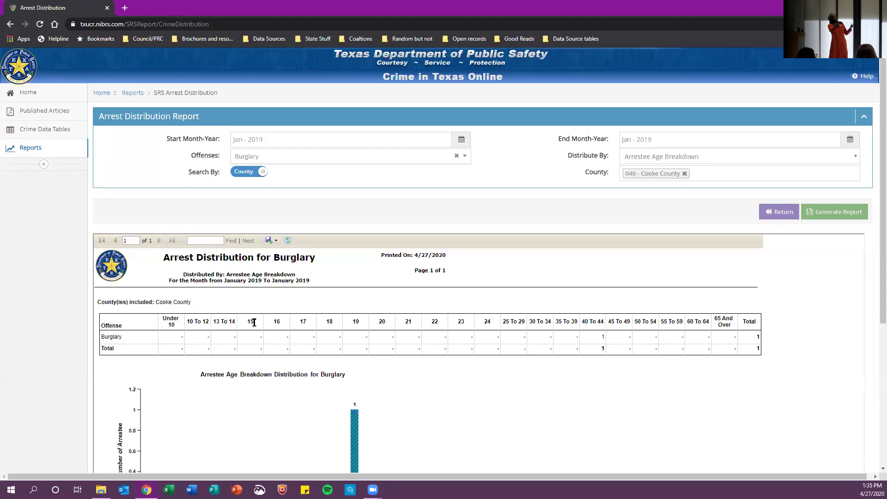
Step: Examine the Cooke County age breakdown table, particularly the 40 To 44 column, and its bar chart
scroll(189, 320, down, 1)
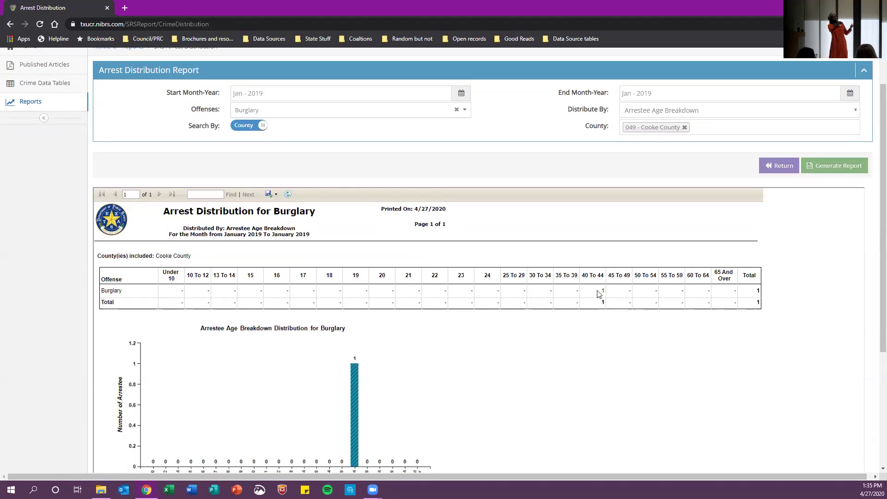
drag(583, 275, 608, 276)
click(593, 353)
scroll(482, 366, down, 1)
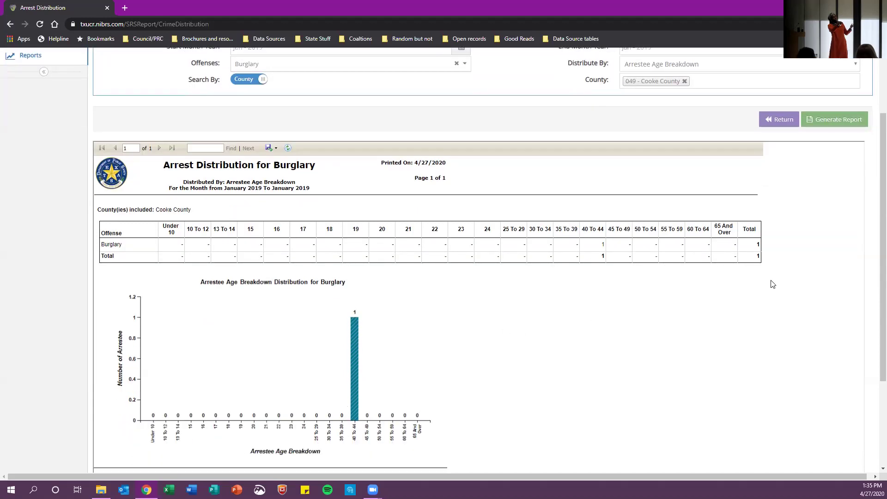
Step: Reset the county selection to ALL and pick 049 - Cooke County again from the county list
scroll(769, 305, up, 2)
click(711, 176)
click(711, 185)
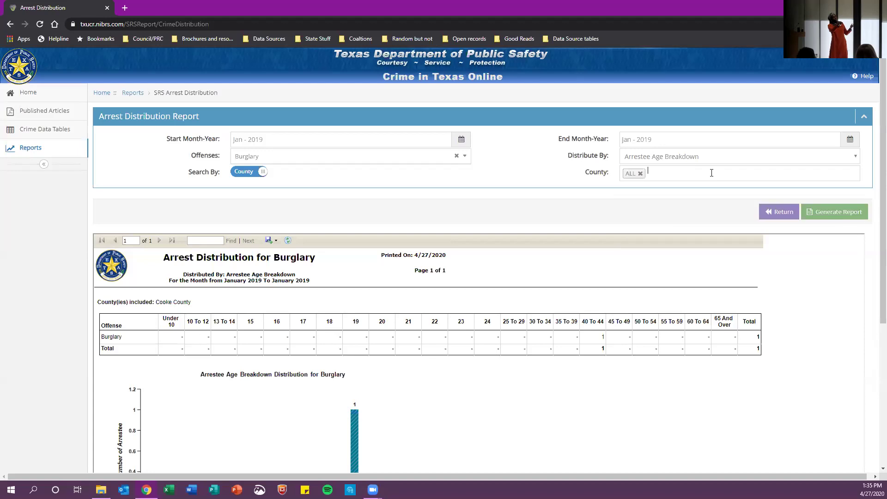
click(705, 174)
scroll(688, 242, down, 1)
scroll(688, 241, down, 6)
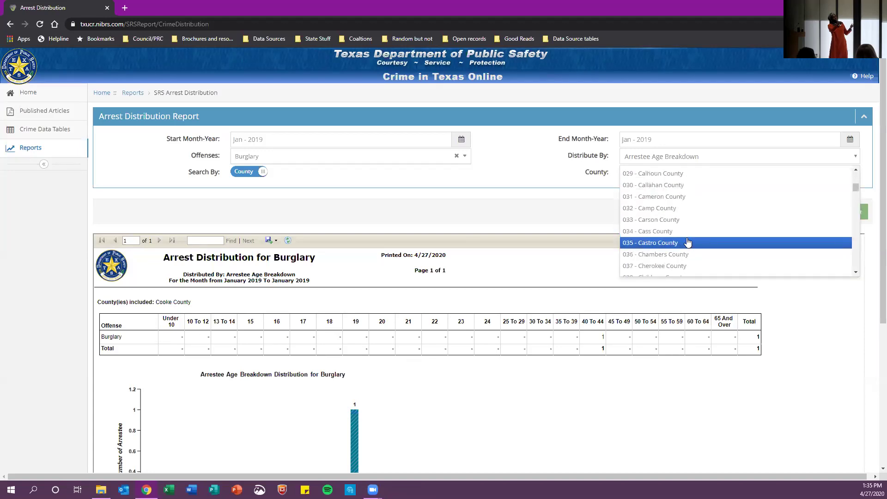
scroll(687, 244, down, 1)
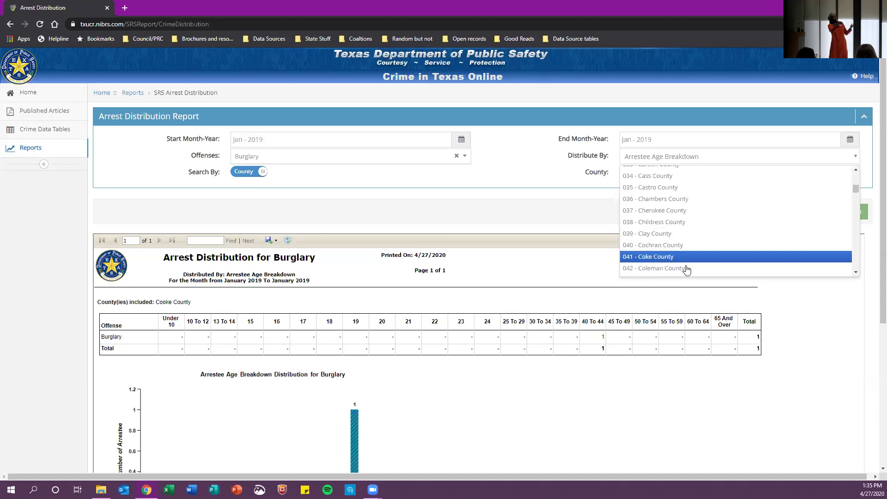
scroll(673, 198, down, 3)
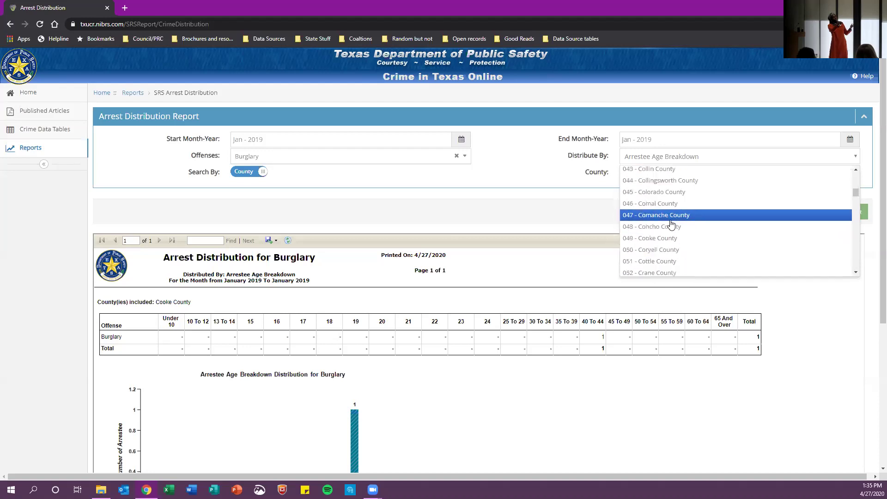
click(676, 239)
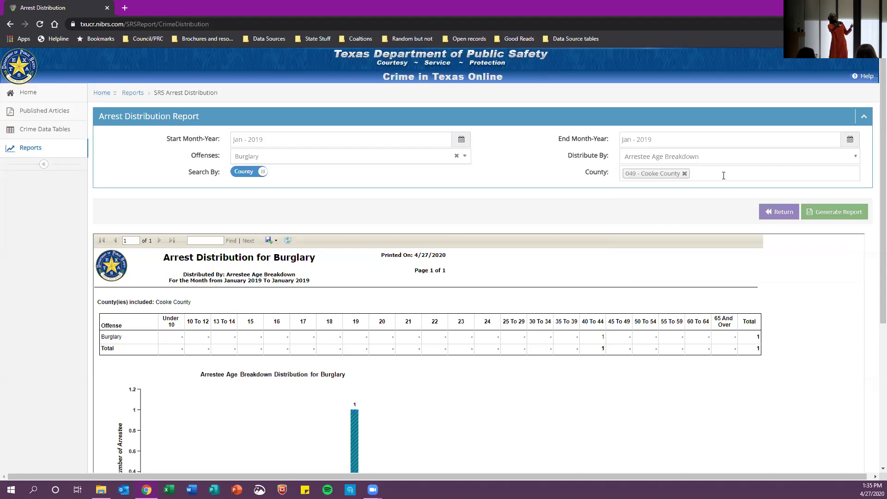
Step: Clear the county selection and add 049 - Cooke County and 043 - Collin County by searching for "cooke" and "collin"
click(723, 176)
click(687, 176)
click(684, 173)
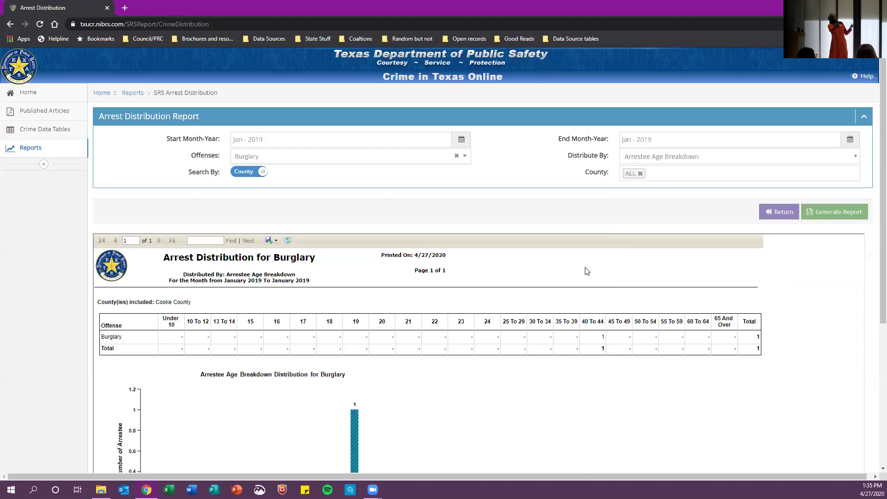
click(636, 172)
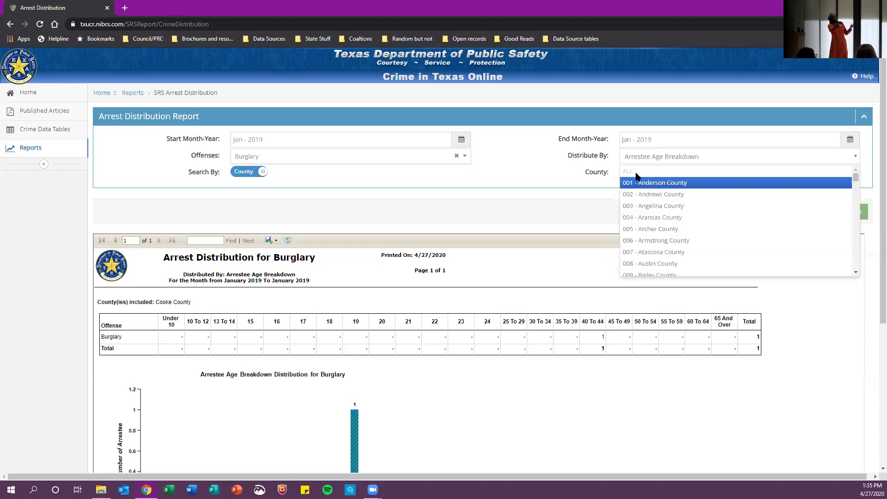
text(cooke)
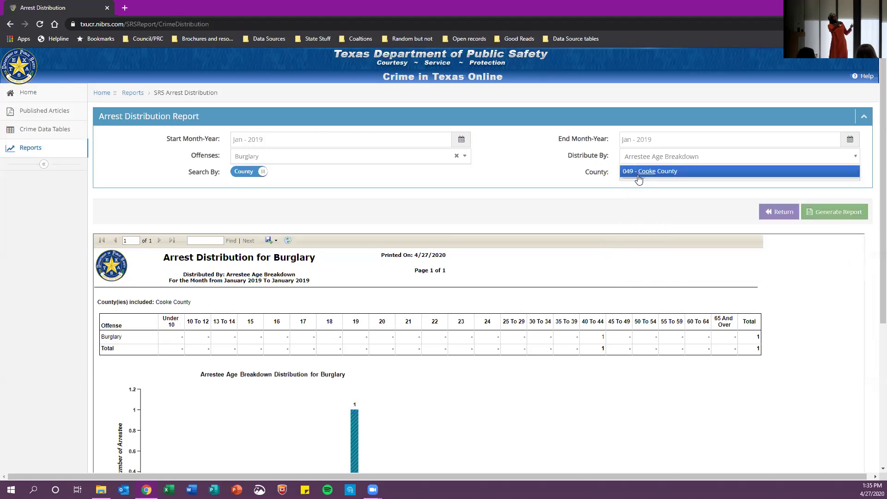
click(640, 179)
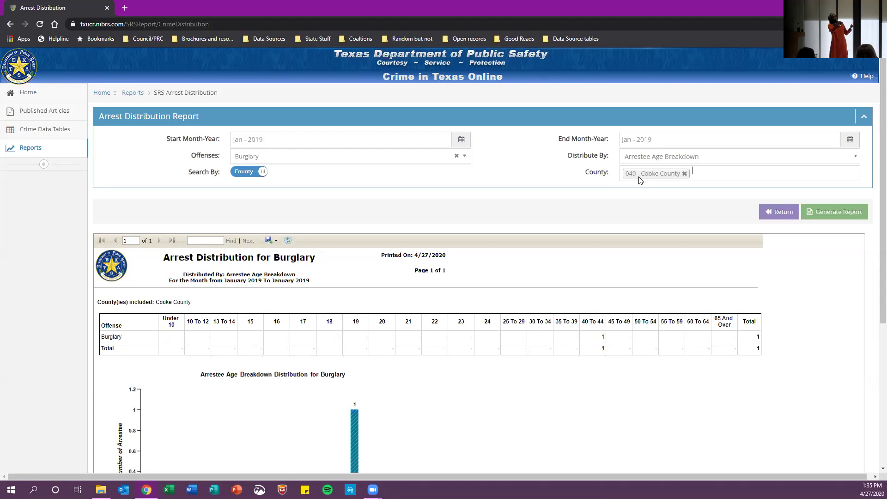
text(collin)
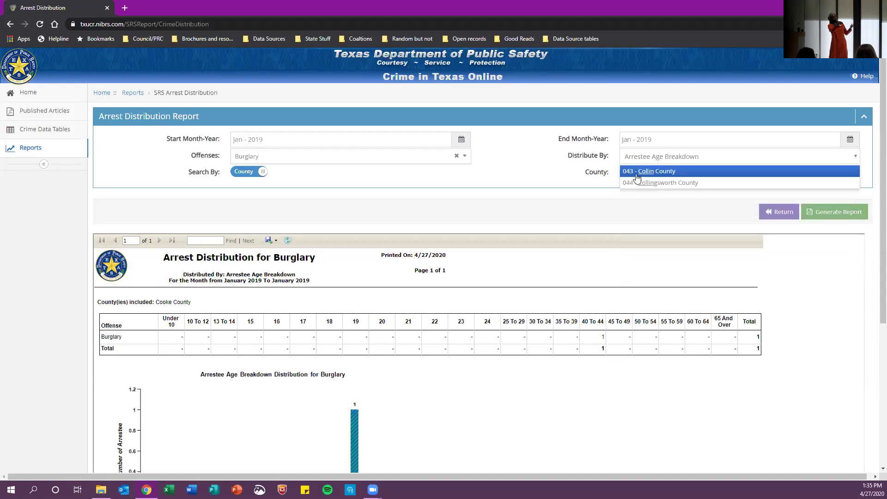
click(672, 176)
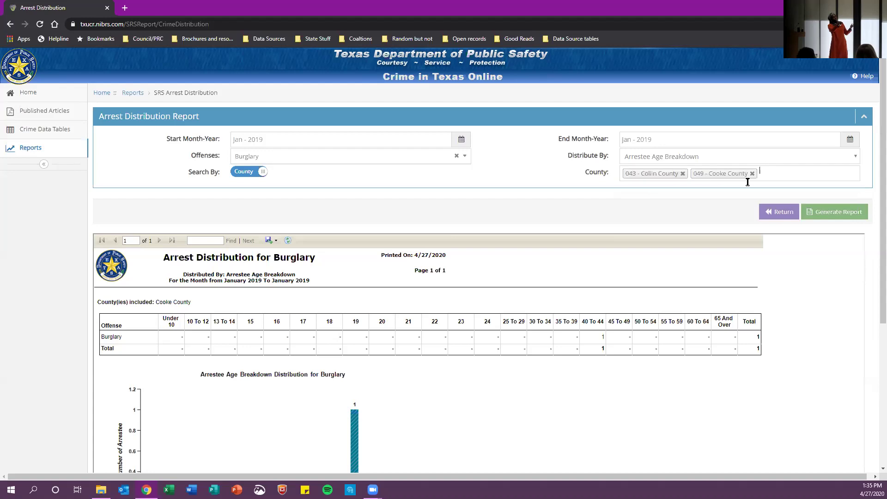
Step: Generate the age breakdown report for Collin and Cooke counties and look over its table and bar chart
click(835, 213)
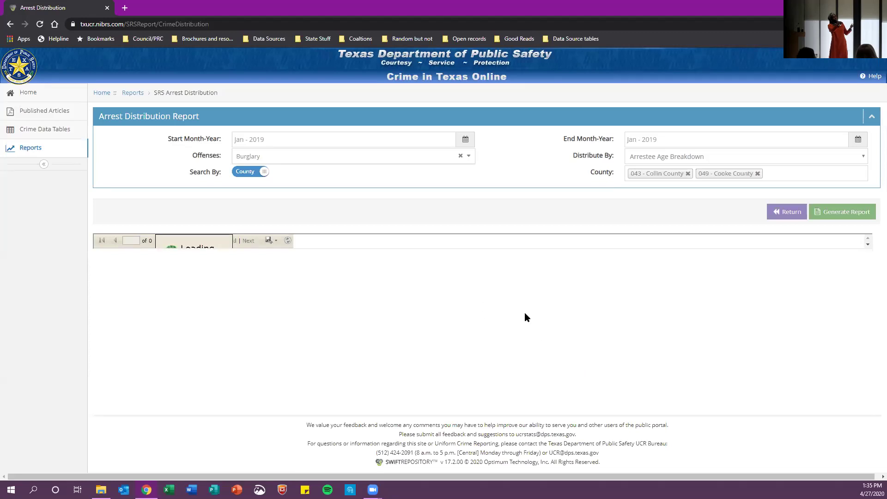
scroll(477, 328, down, 1)
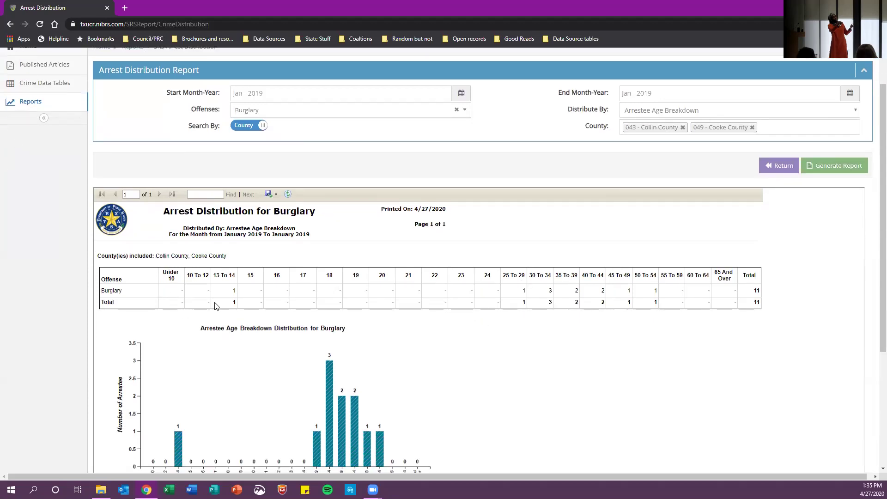
scroll(216, 306, down, 1)
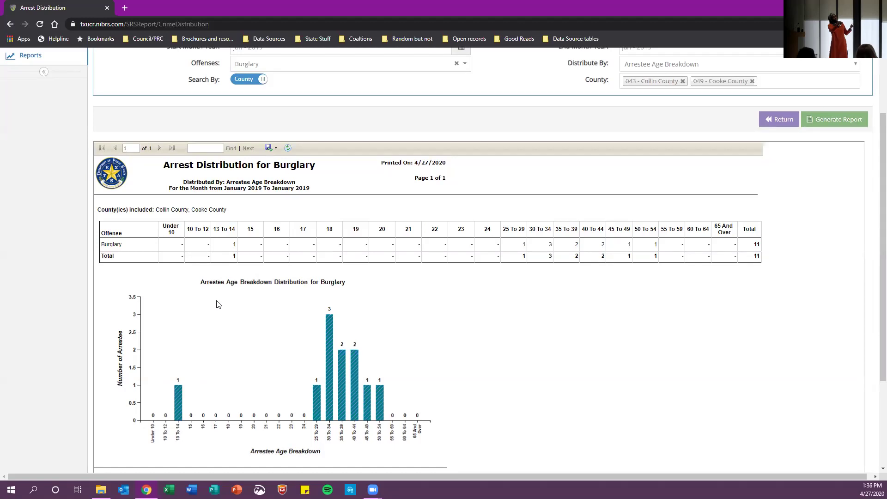
scroll(244, 311, up, 1)
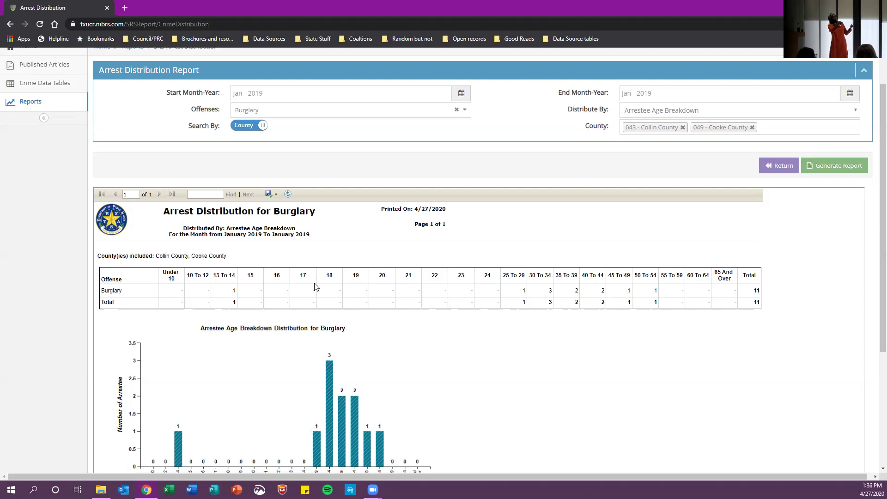
Step: Remove 049 - Cooke County from the county selection and return to the list of available reports
scroll(874, 261, up, 1)
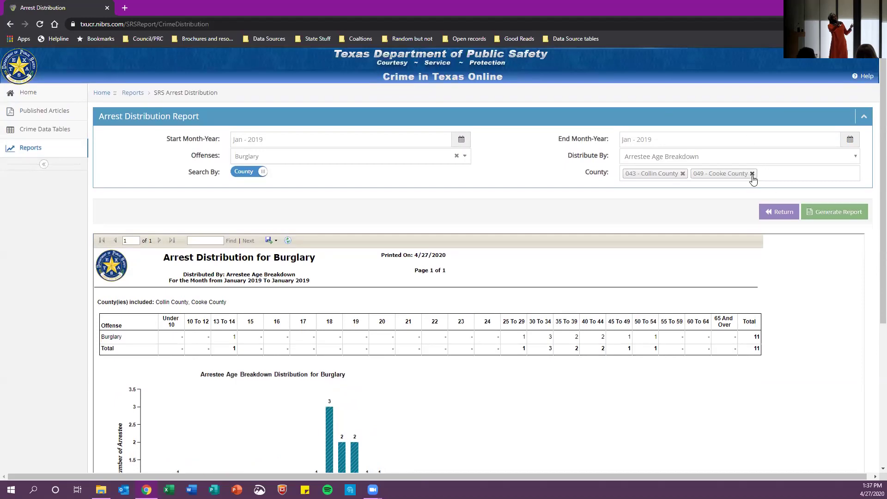
click(752, 173)
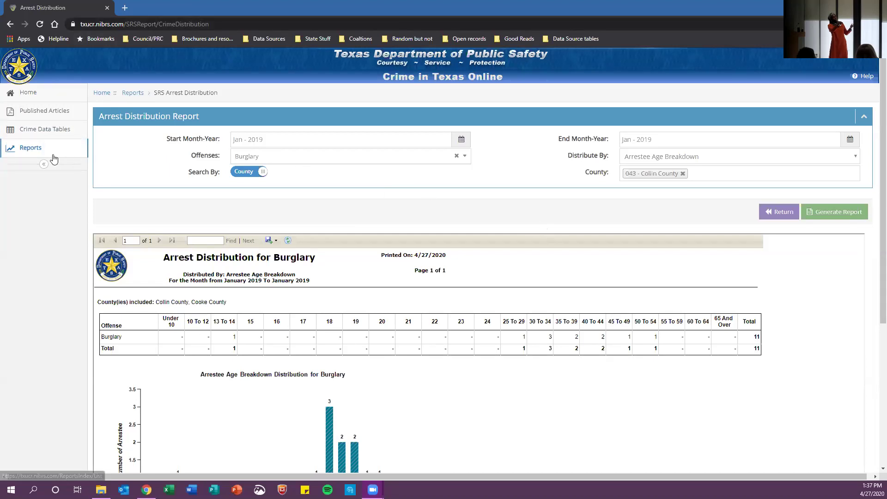
click(53, 158)
click(134, 25)
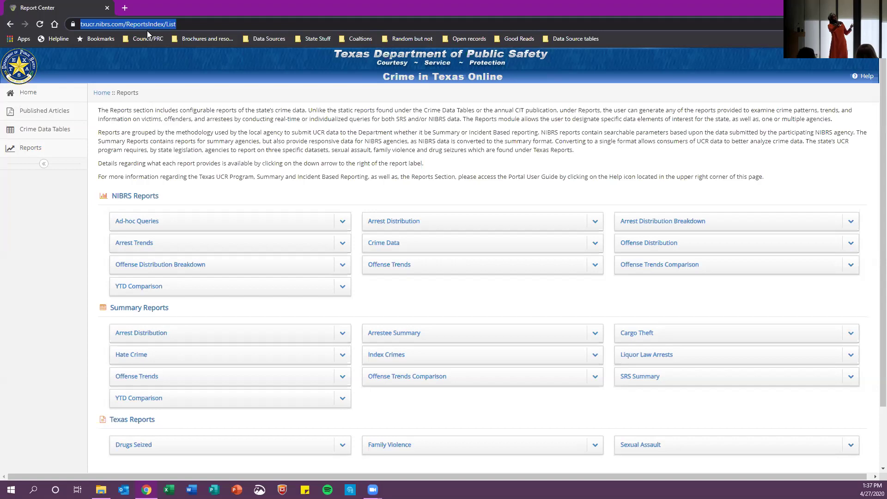
Step: Expand and read the description of the Arrest Distribution report under Summary Reports
scroll(402, 323, down, 2)
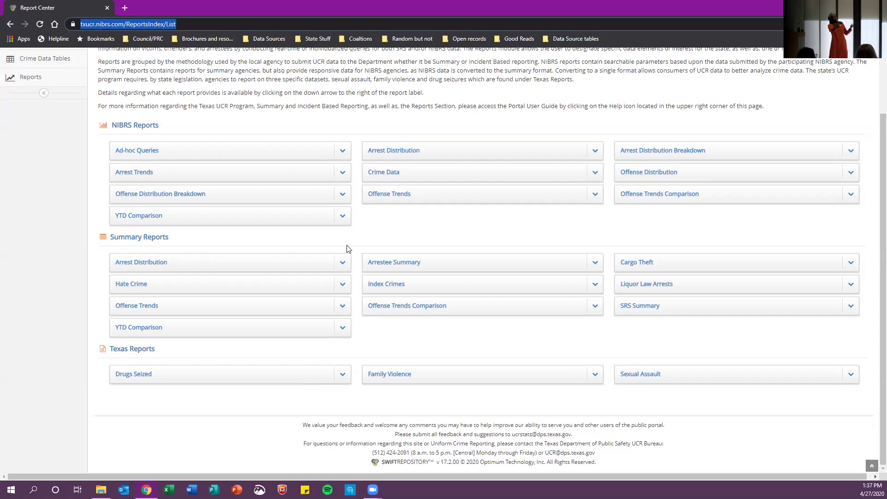
click(343, 269)
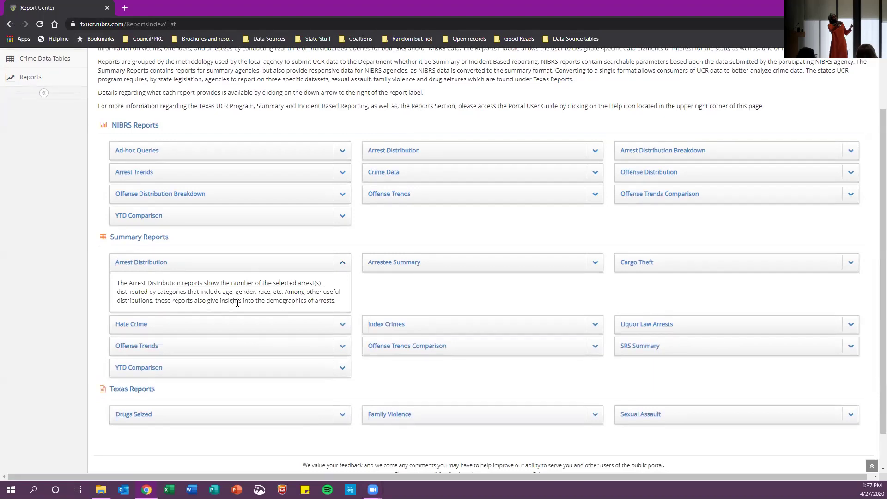
scroll(339, 286, up, 2)
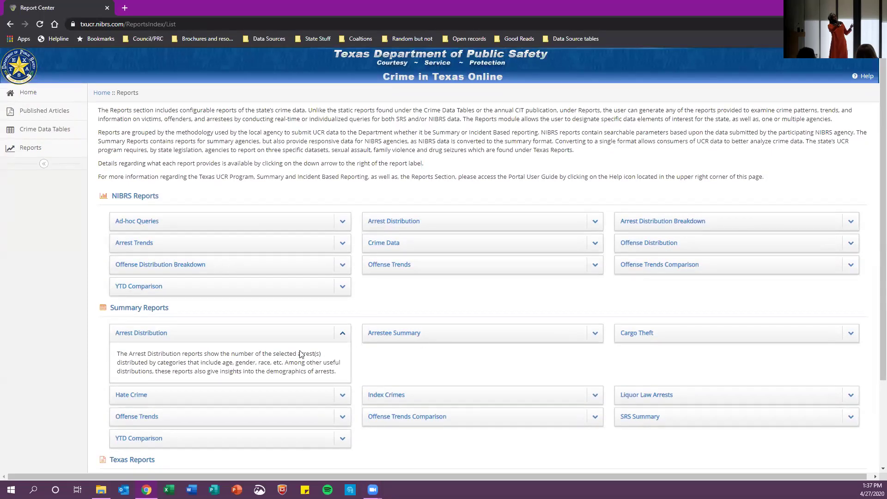
scroll(236, 344, down, 1)
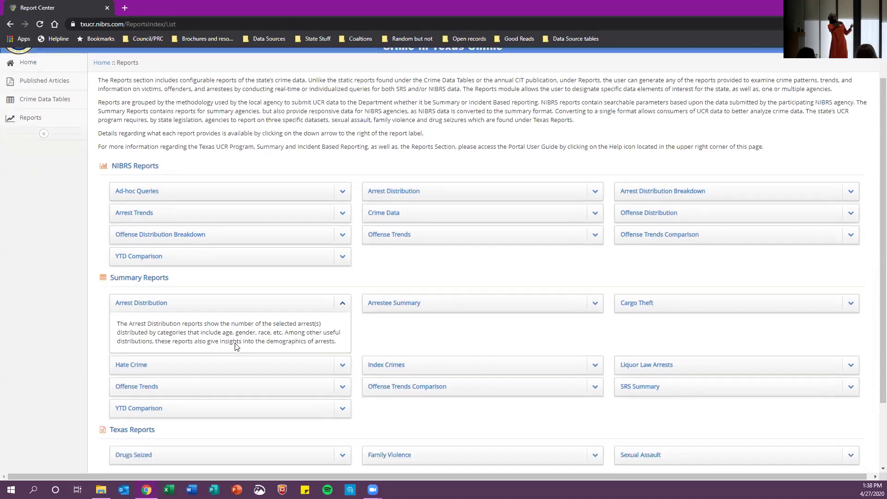
scroll(342, 327, down, 1)
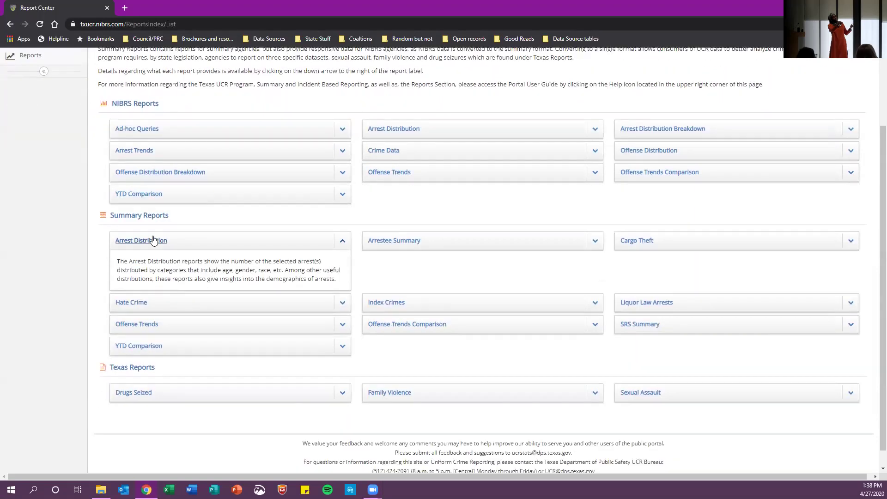
Step: Open the Arrest Distribution report under Summary Reports and switch its search from agency to county
click(121, 242)
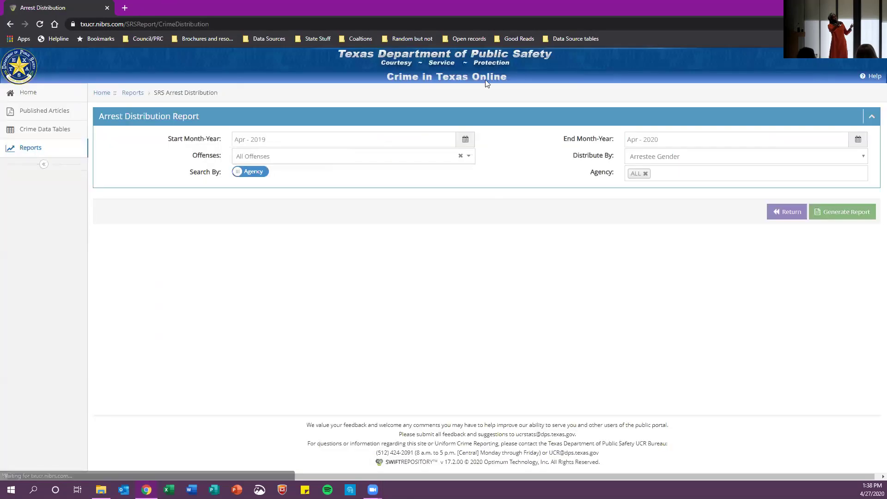
click(240, 179)
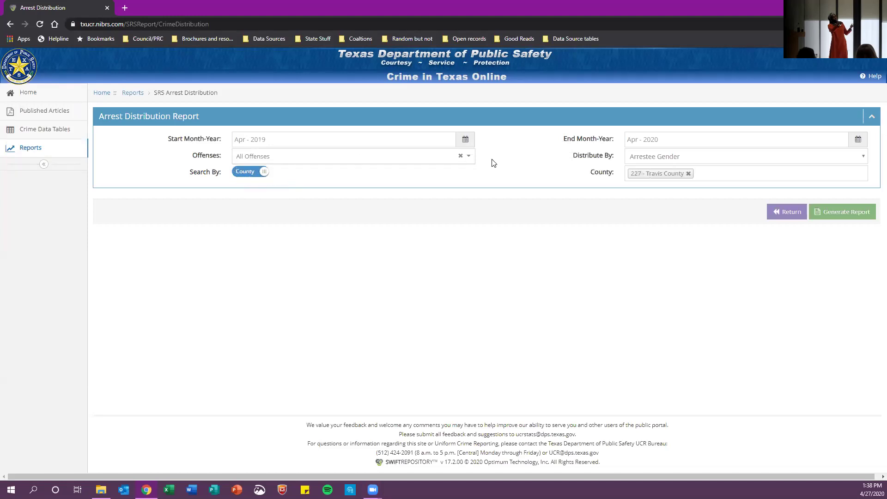
Step: View the available offense and county choices for the report, keeping the current selections
click(468, 158)
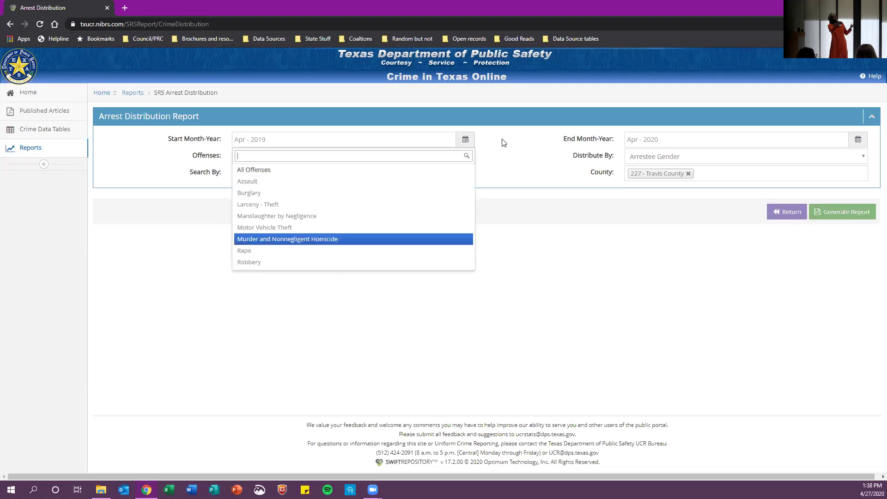
click(537, 167)
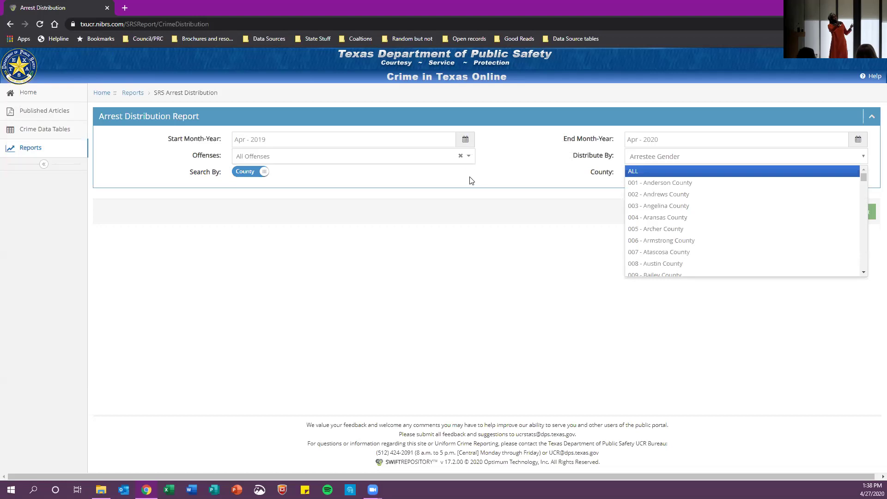
click(483, 159)
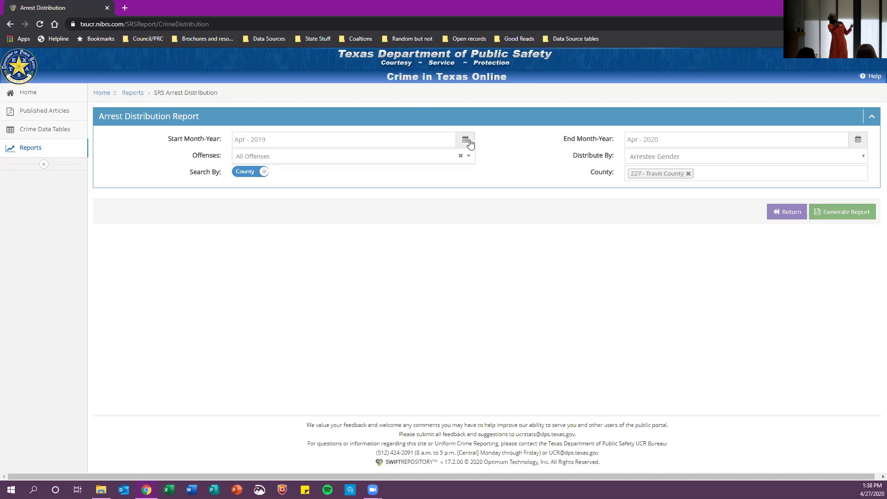
Step: Set the start month to January 2019, checking earlier years back to 2015 along the way
click(453, 142)
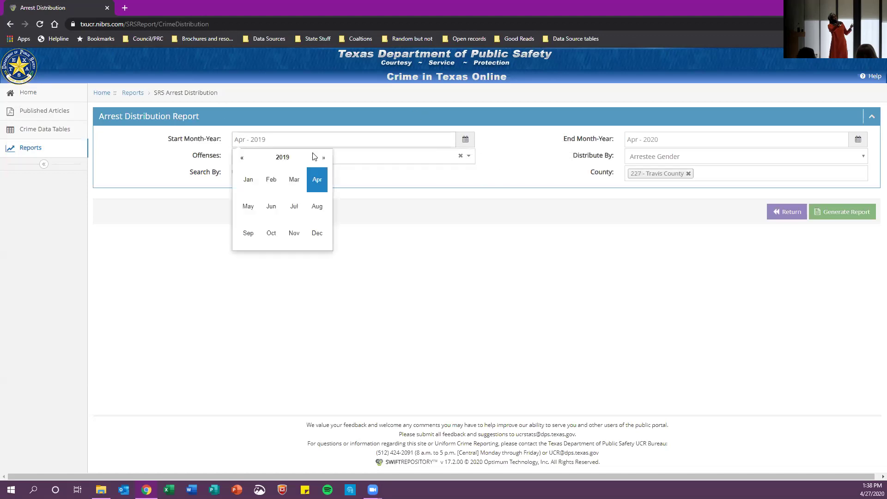
click(248, 179)
click(288, 144)
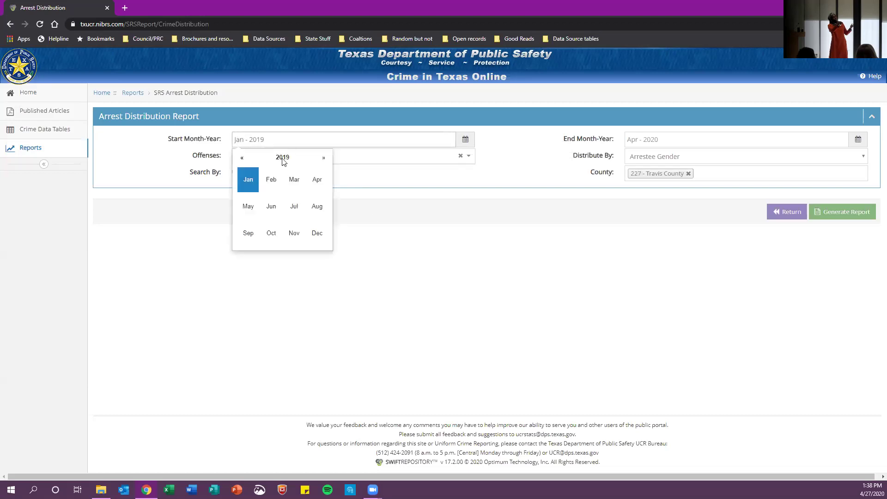
click(242, 158)
click(242, 158)
click(242, 158)
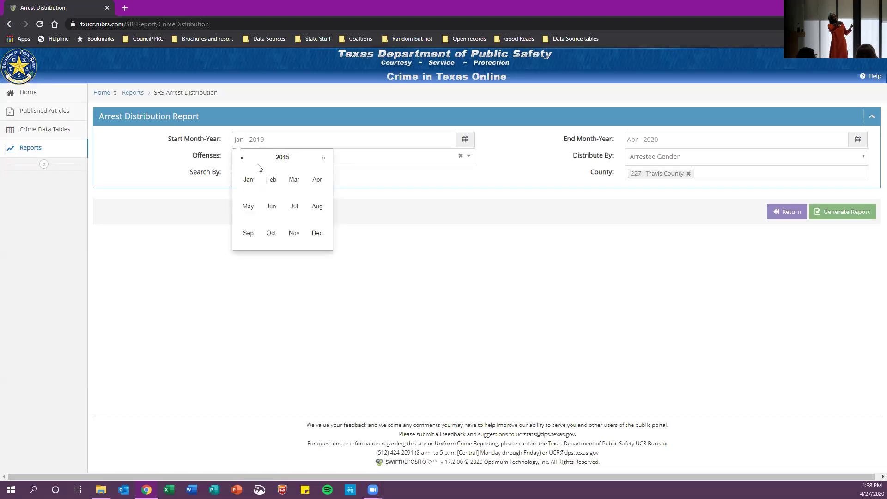
click(323, 158)
click(323, 158)
click(323, 158)
click(323, 158)
click(240, 159)
click(251, 181)
Step: Try December 2019 and January 2019 as the end month, finishing on December 2019
click(746, 140)
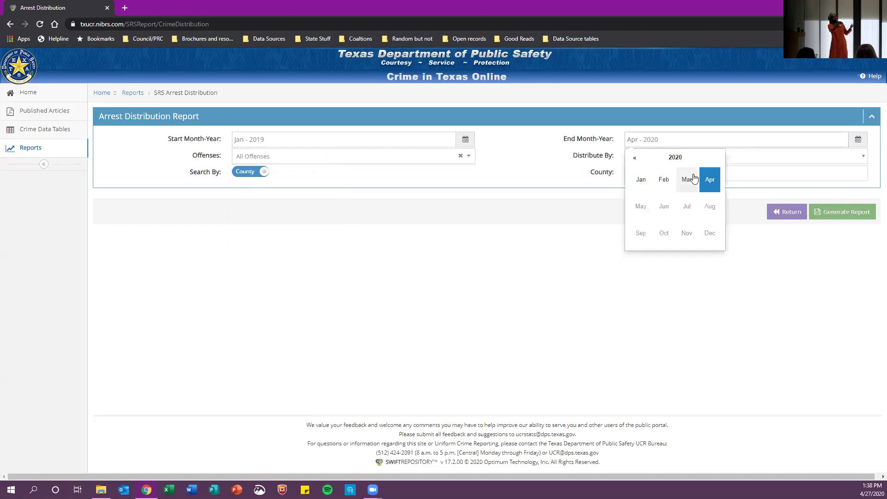
click(633, 158)
click(709, 232)
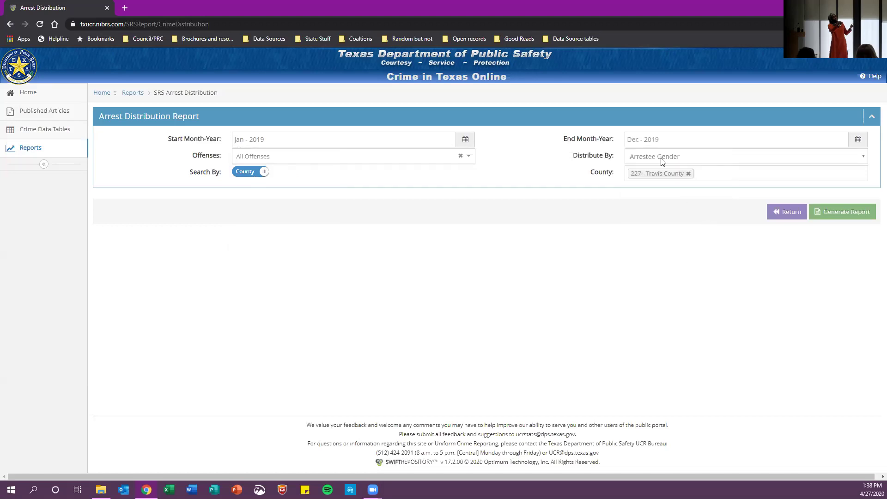
click(665, 144)
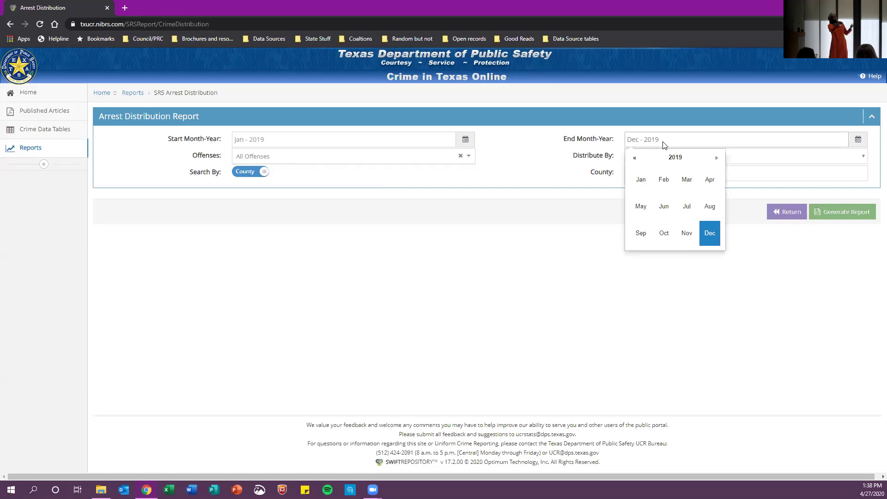
click(647, 187)
click(672, 144)
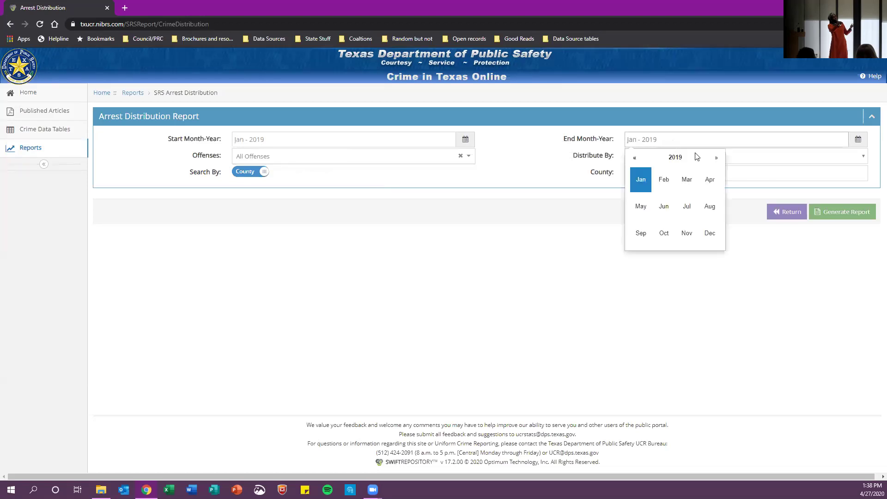
click(708, 234)
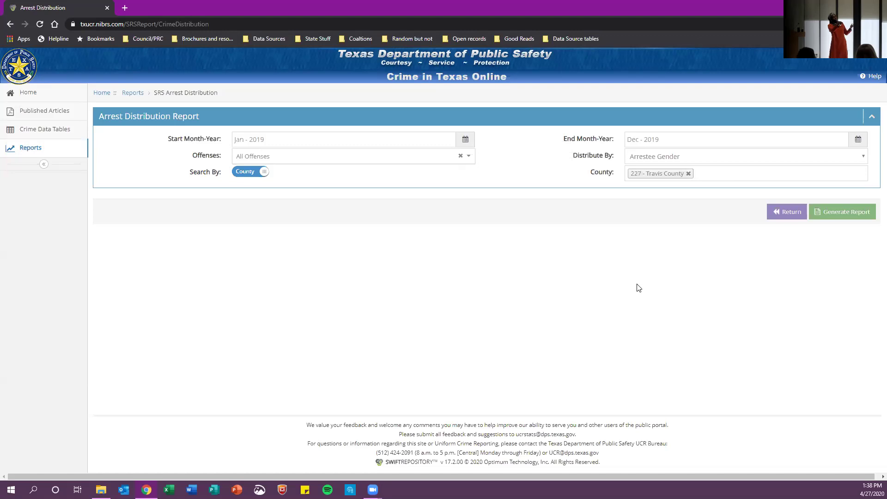
Step: Set the report's end month to March 2019
click(688, 143)
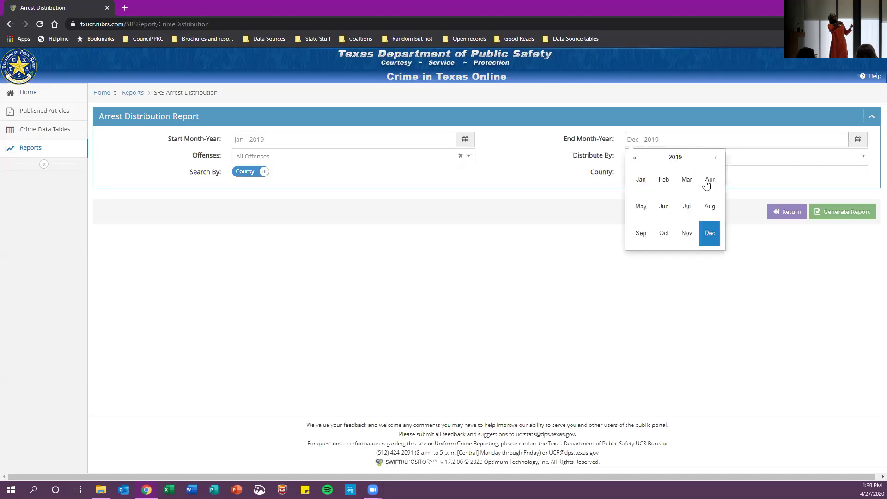
click(687, 188)
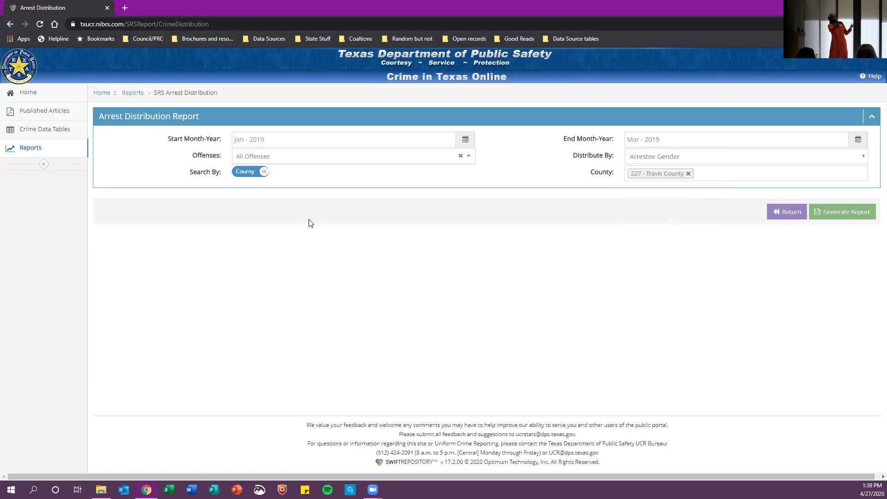
Step: Try Assault as the offense and switch the selection back to All Offenses
click(473, 158)
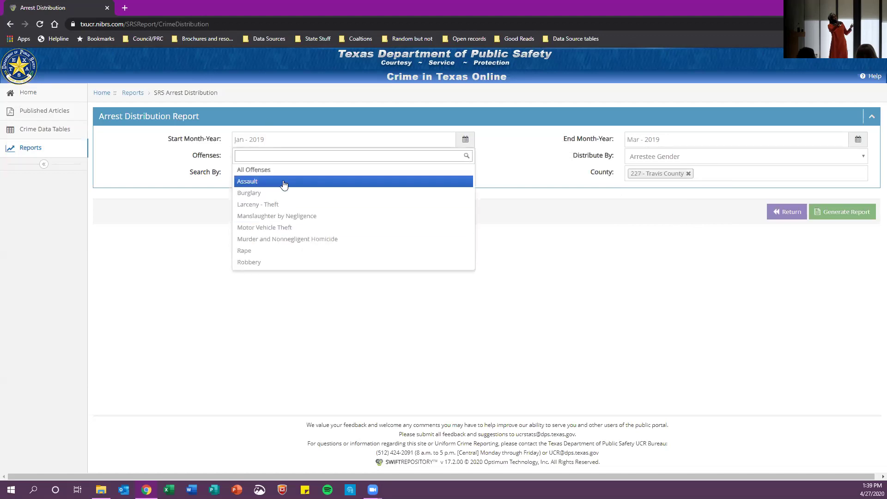
click(261, 170)
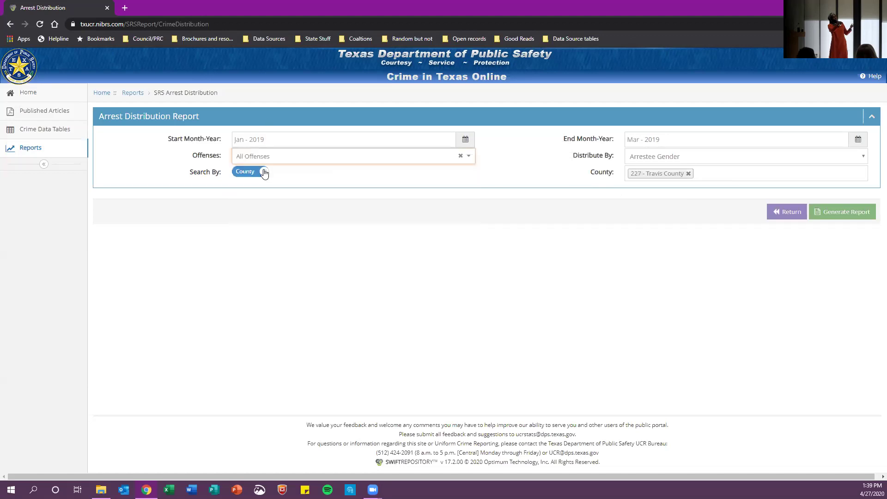
click(469, 160)
click(326, 182)
click(310, 156)
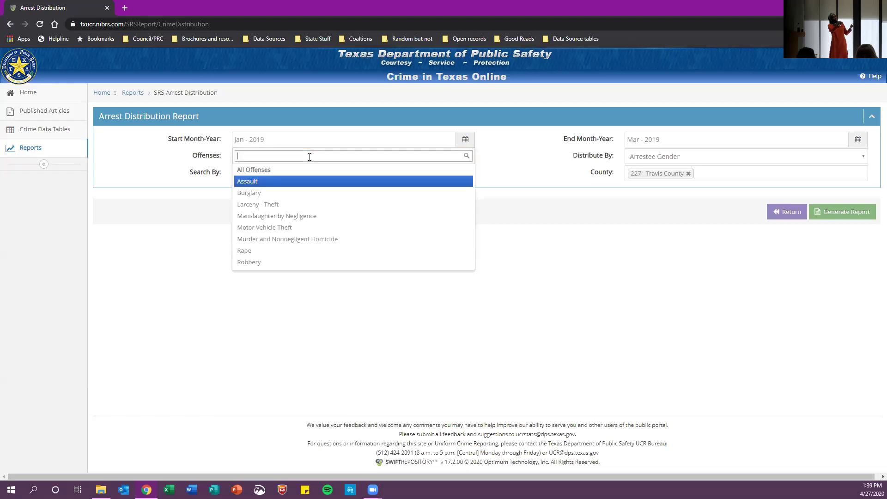
click(359, 170)
Step: Reset the county selection to ALL, and clear the offense selection and pick All Offenses again
click(687, 173)
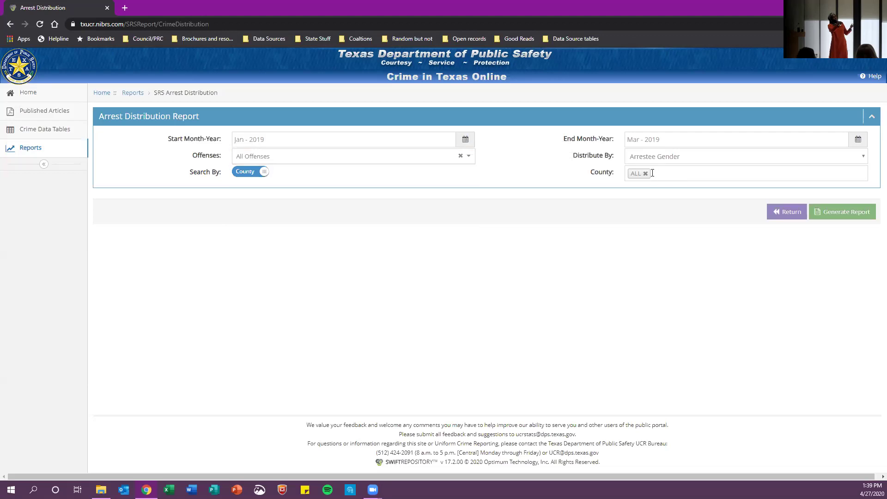
click(460, 156)
click(467, 158)
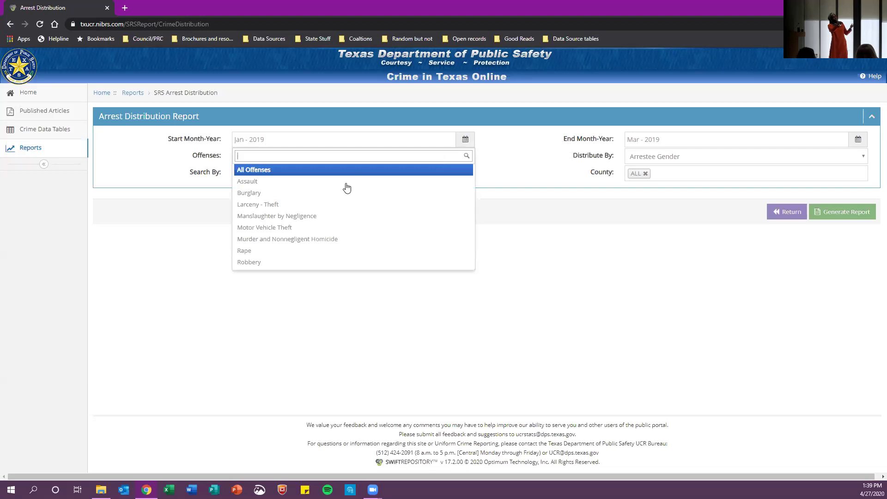
click(277, 170)
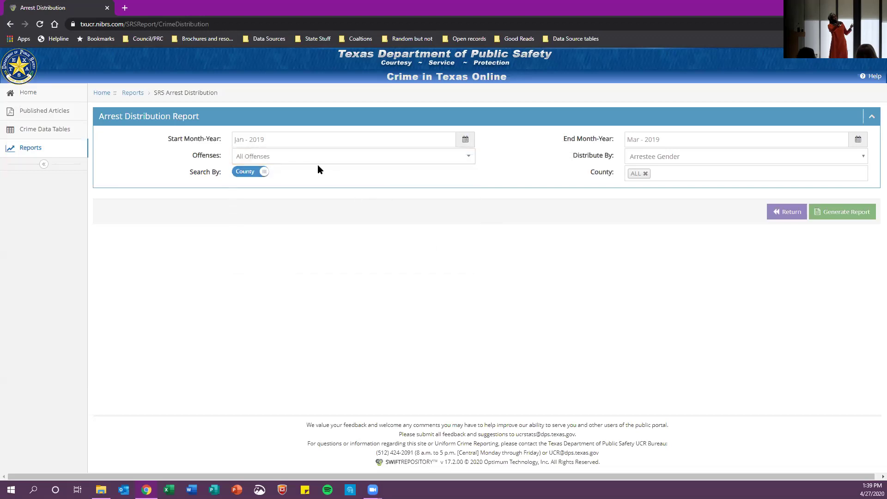